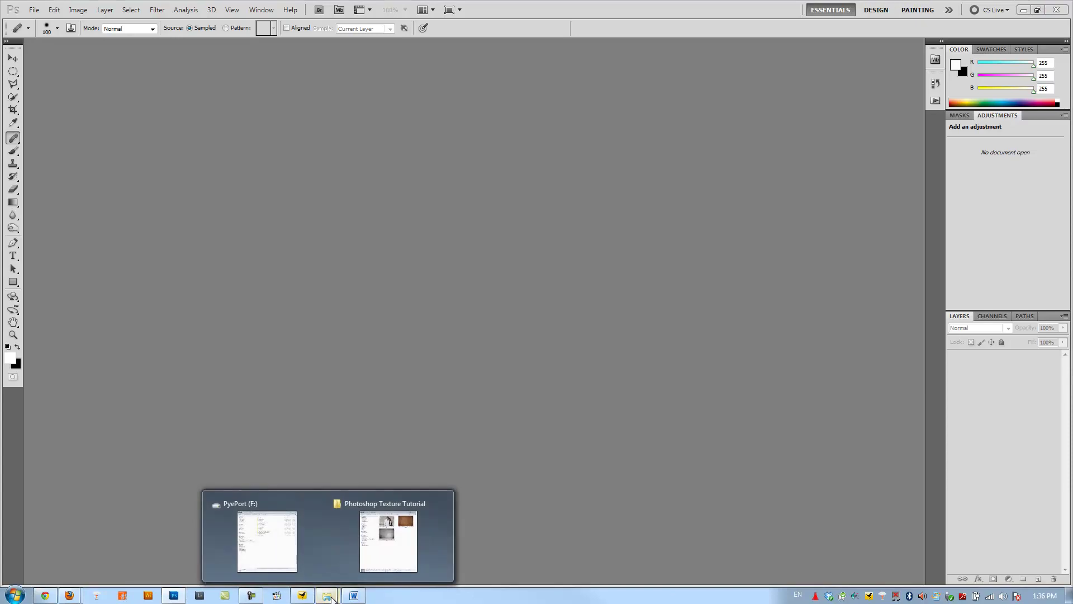
Open 00-slrlounge-photoshop-texture-tutorial-image-file from the Photoshop Texture Tutorial folder as a new document in Photoshop.
click(383, 556)
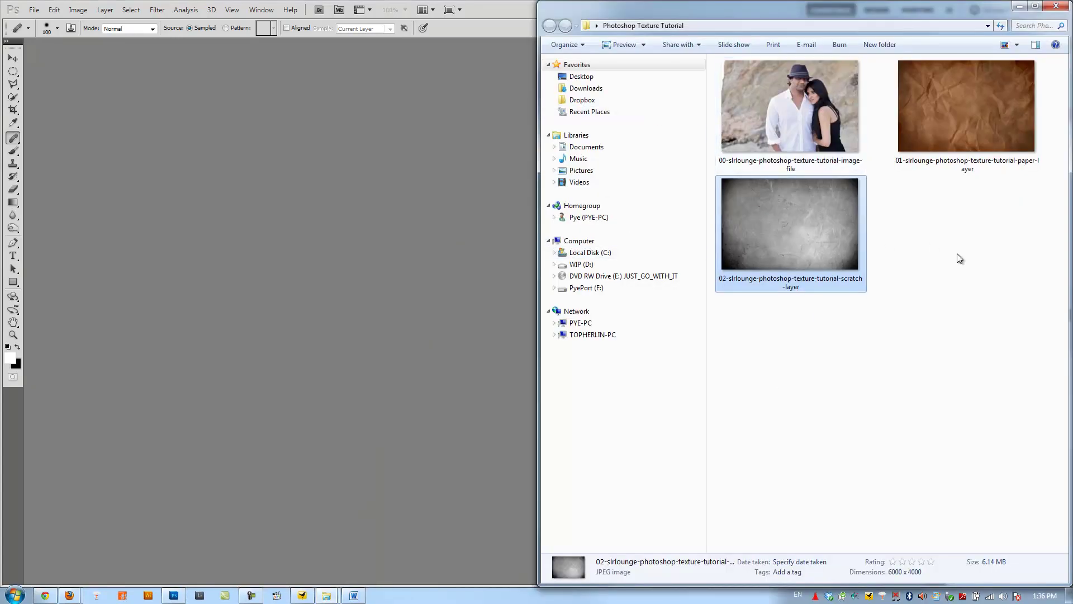
click(958, 256)
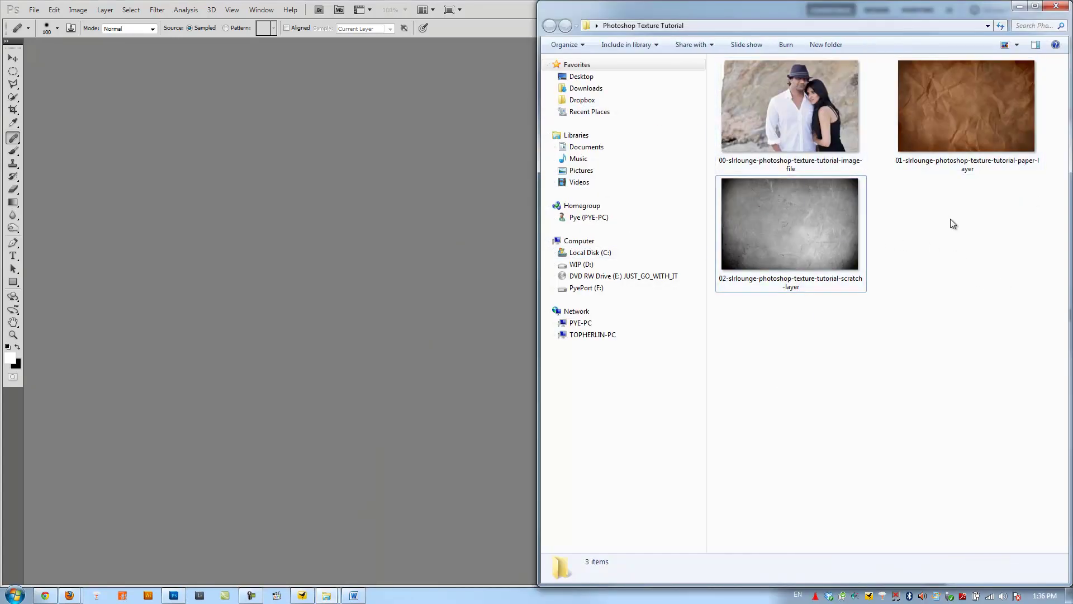
click(800, 89)
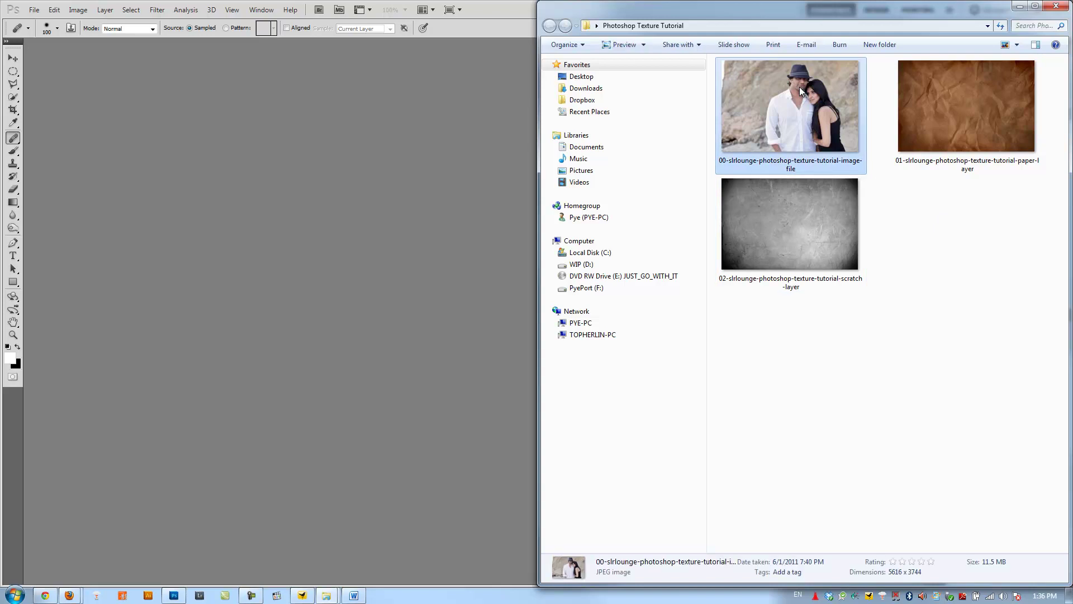
click(930, 90)
click(824, 234)
click(916, 238)
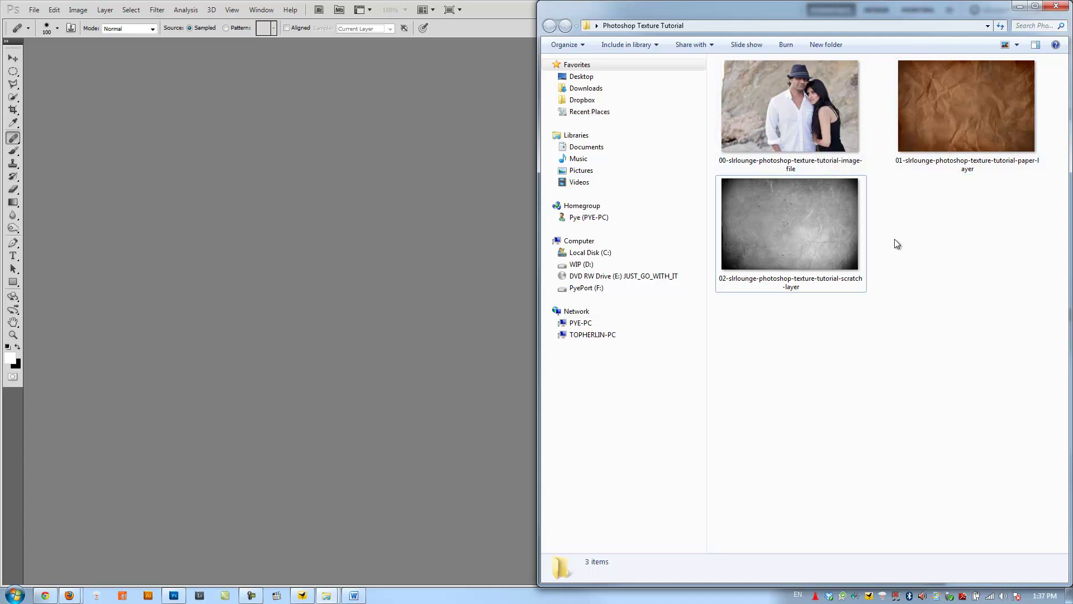
click(767, 79)
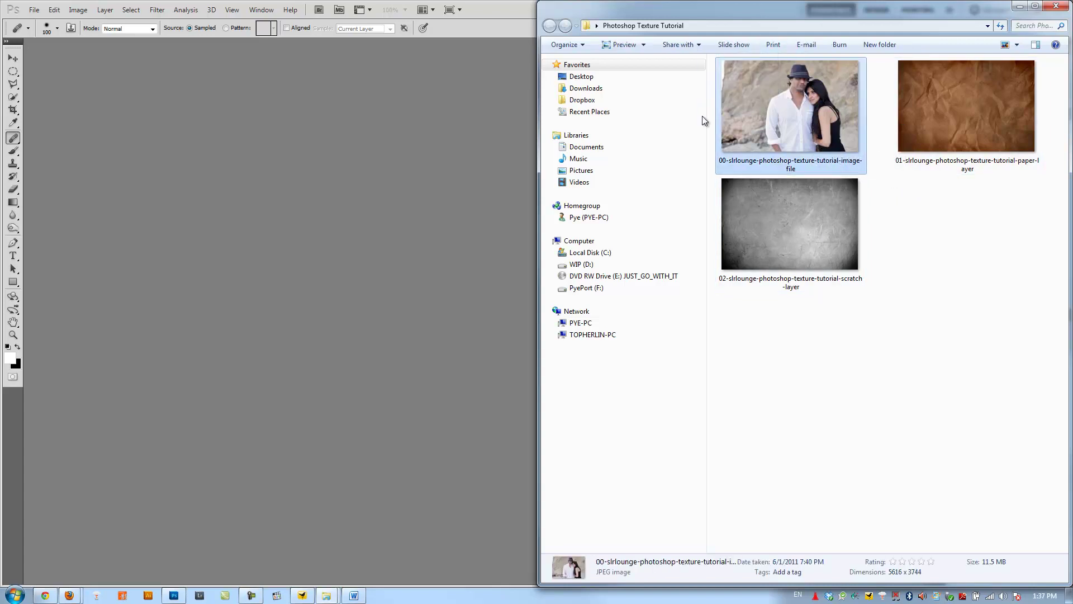
drag(724, 118, 408, 211)
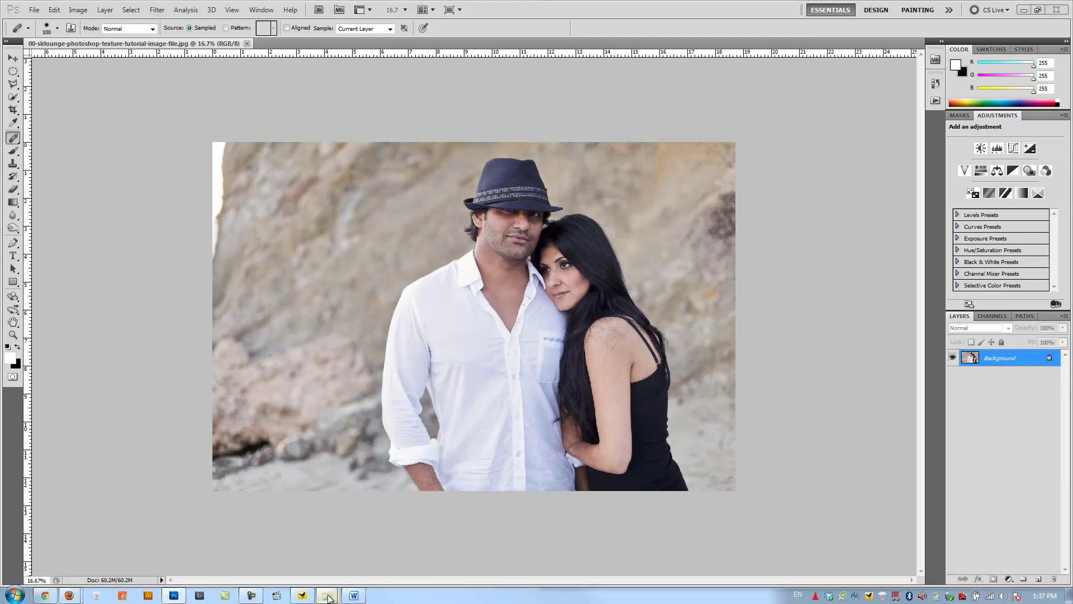
Place 01-slrlounge-photoshop-texture-tutorial-paper-layer from the tutorial folder over the photo as a new layer.
mouse_move(326, 595)
click(349, 572)
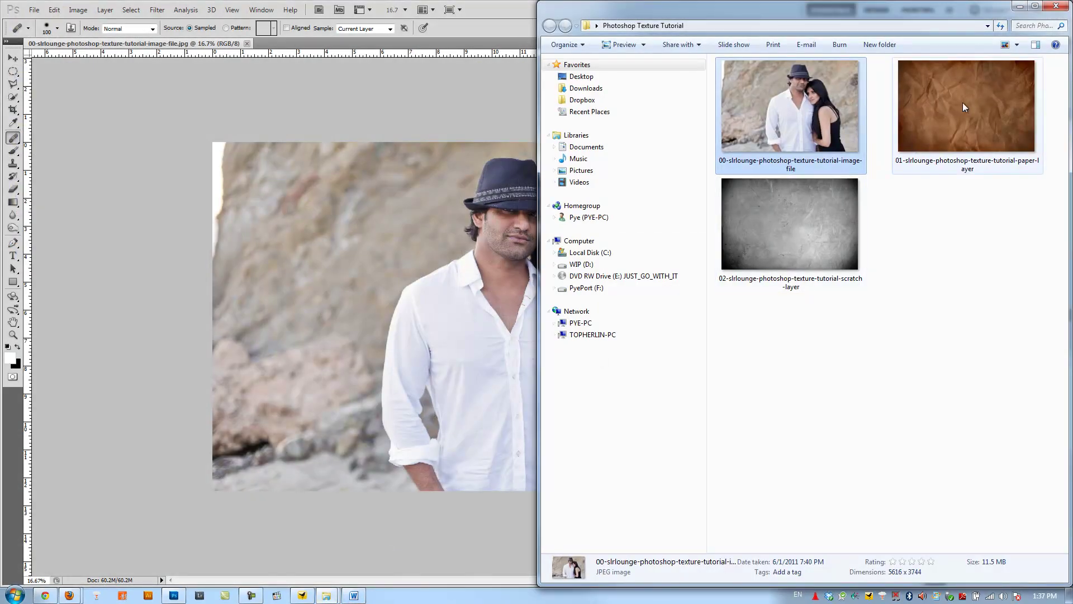
drag(962, 102, 441, 217)
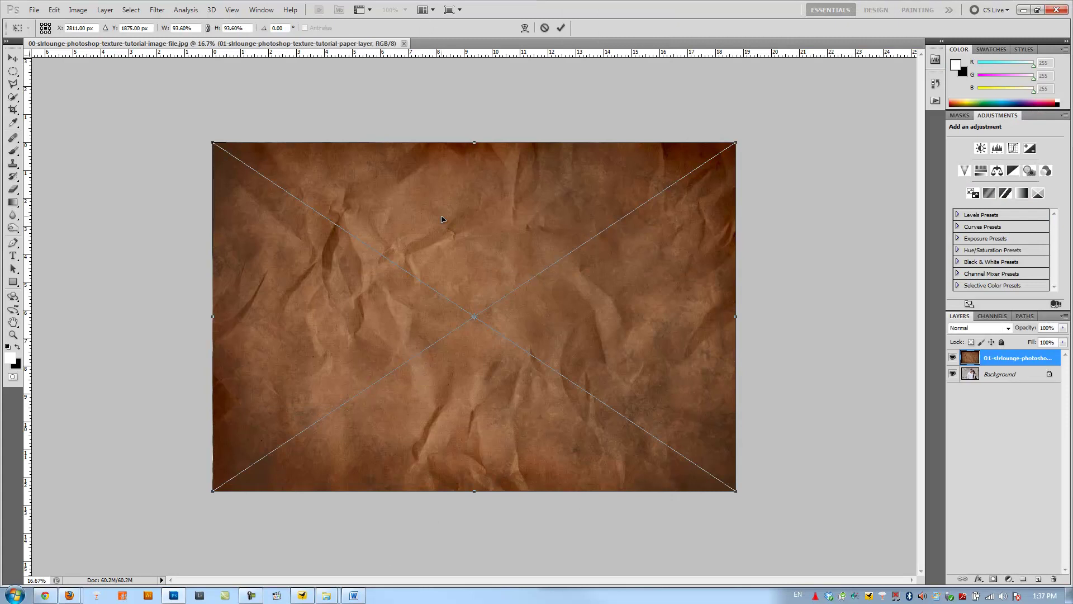
key(Return)
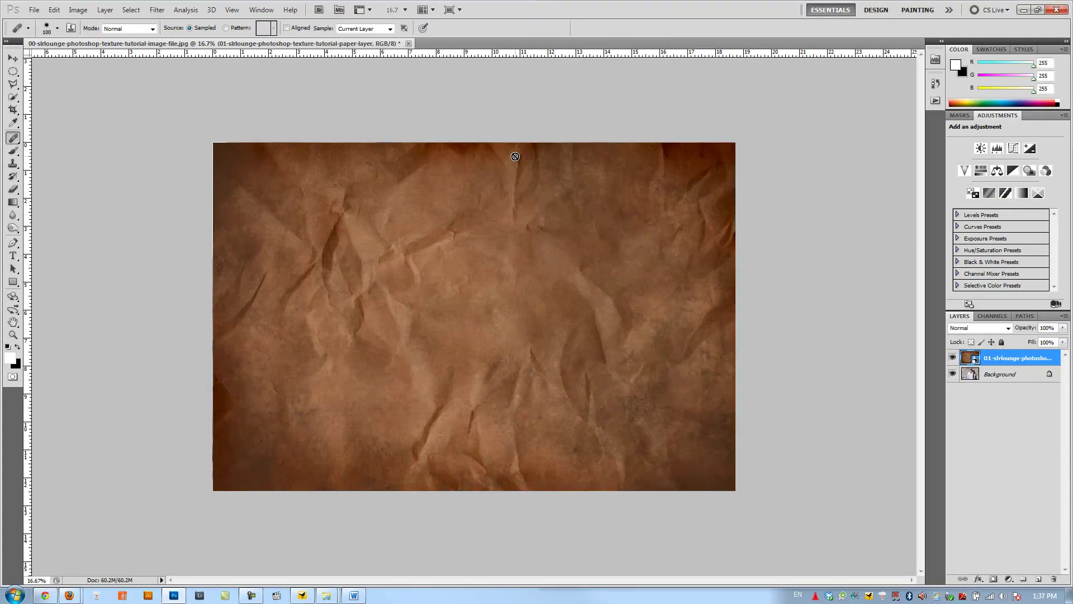
Set the paper texture layer's blend mode to Hard Light.
click(972, 328)
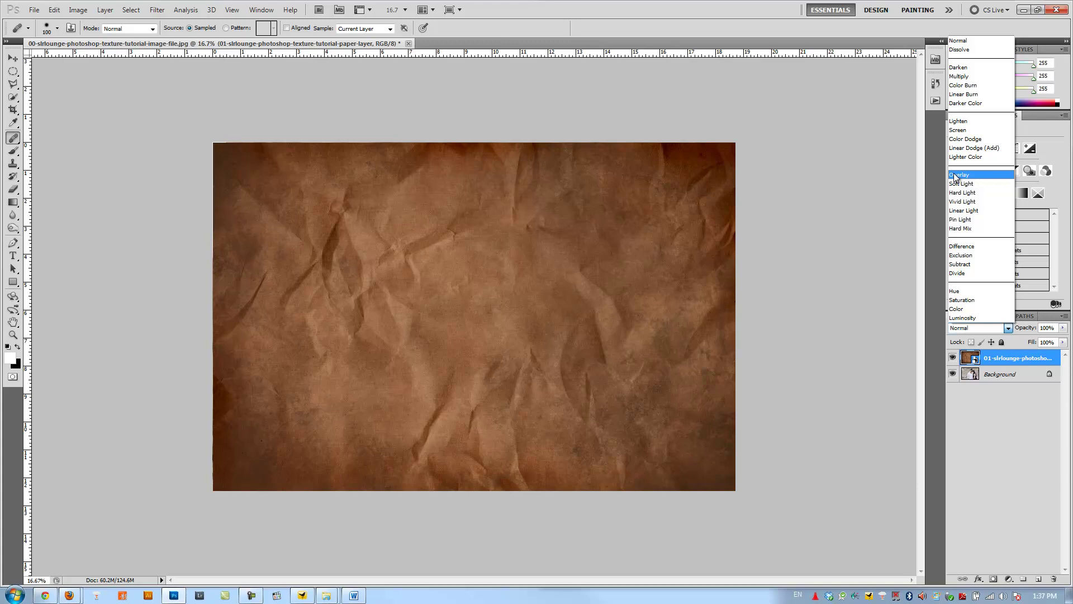
click(956, 183)
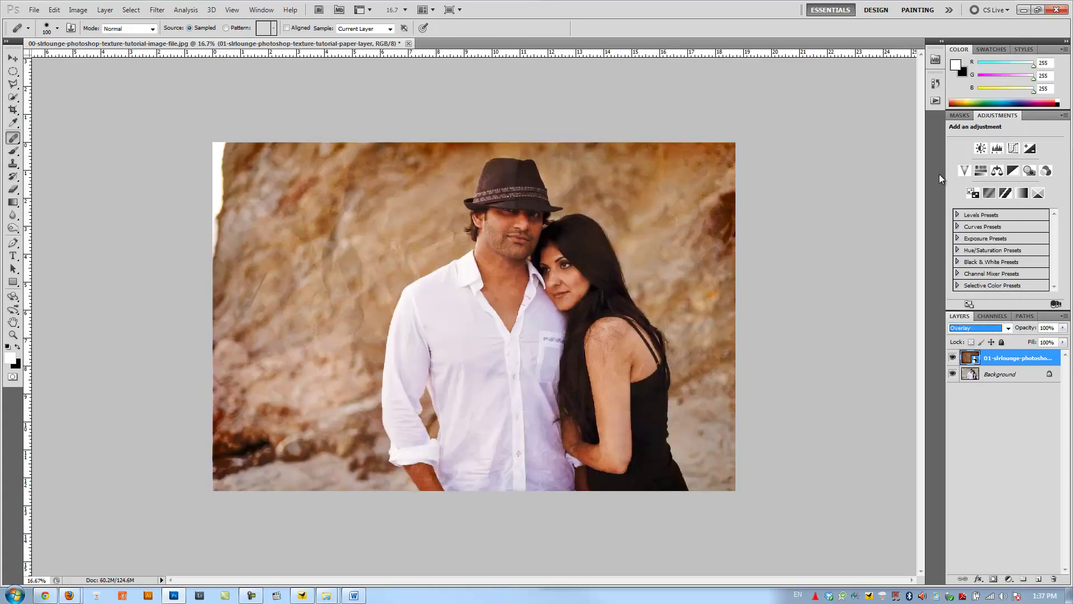
key(Down)
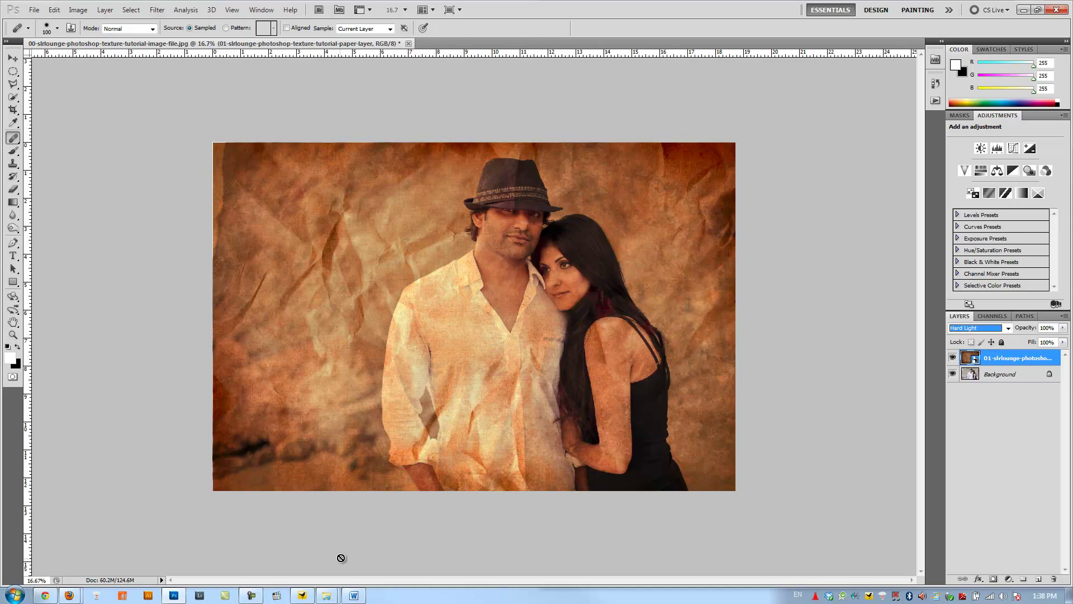
Place 02-slrlounge-photoshop-texture-tutorial-scratch-layer from the tutorial folder as a layer above the paper texture.
click(327, 596)
click(395, 538)
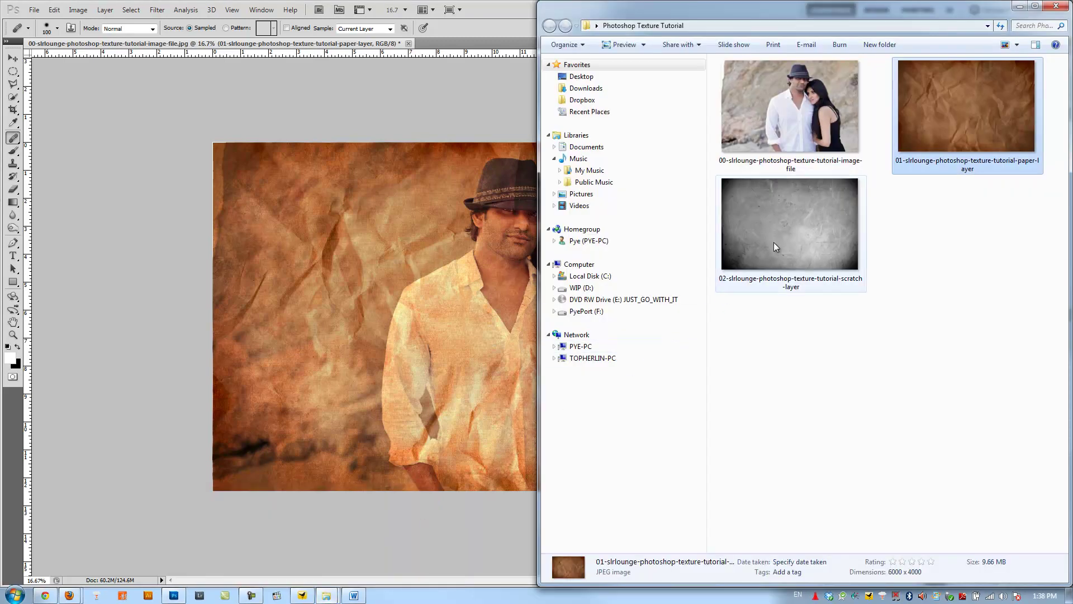
click(807, 213)
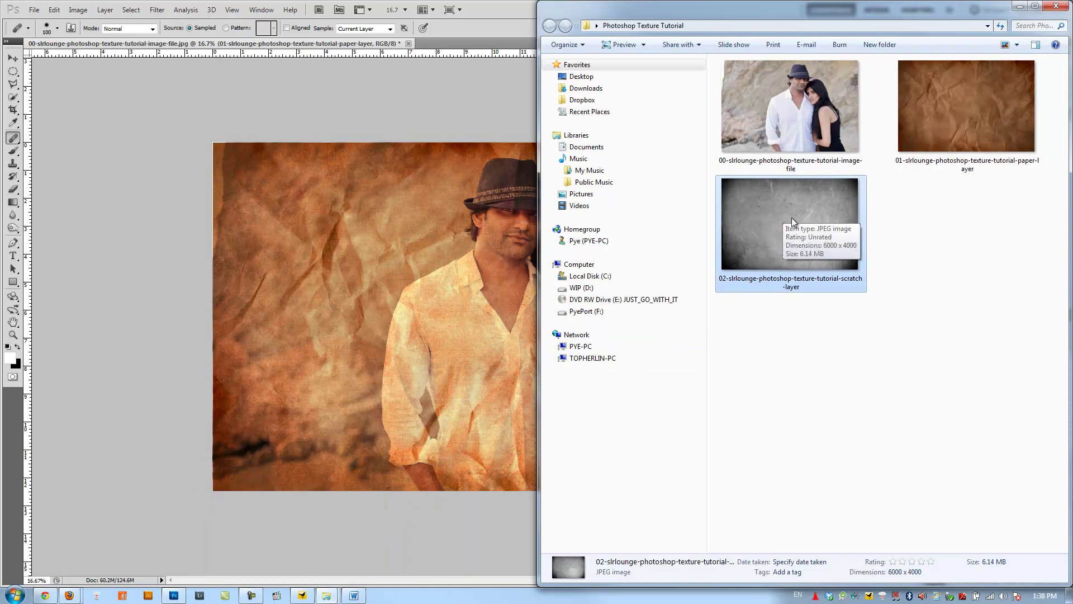
drag(788, 199, 439, 202)
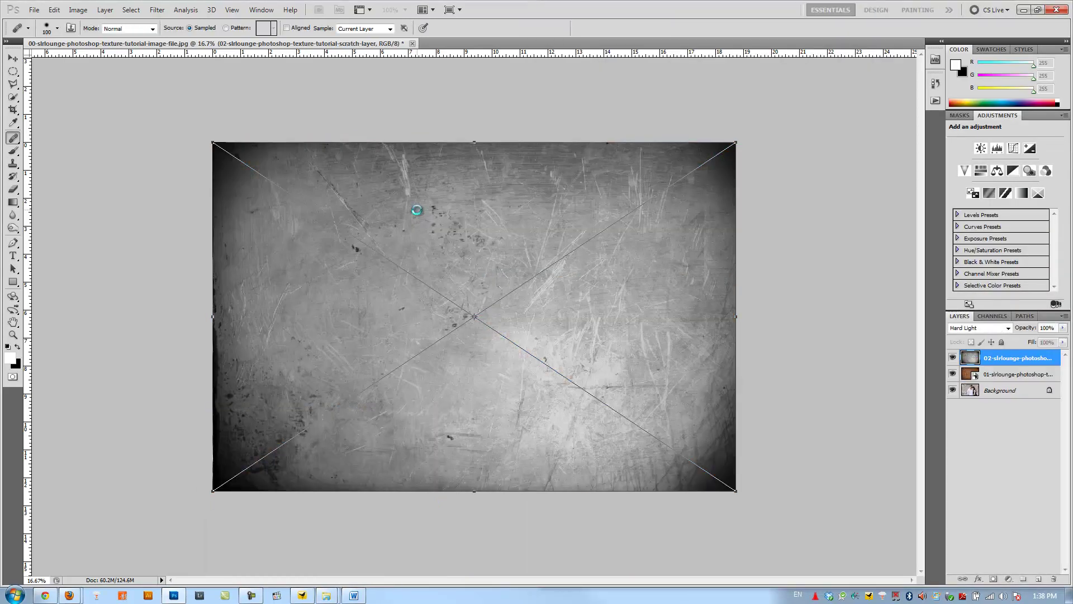
key(Return)
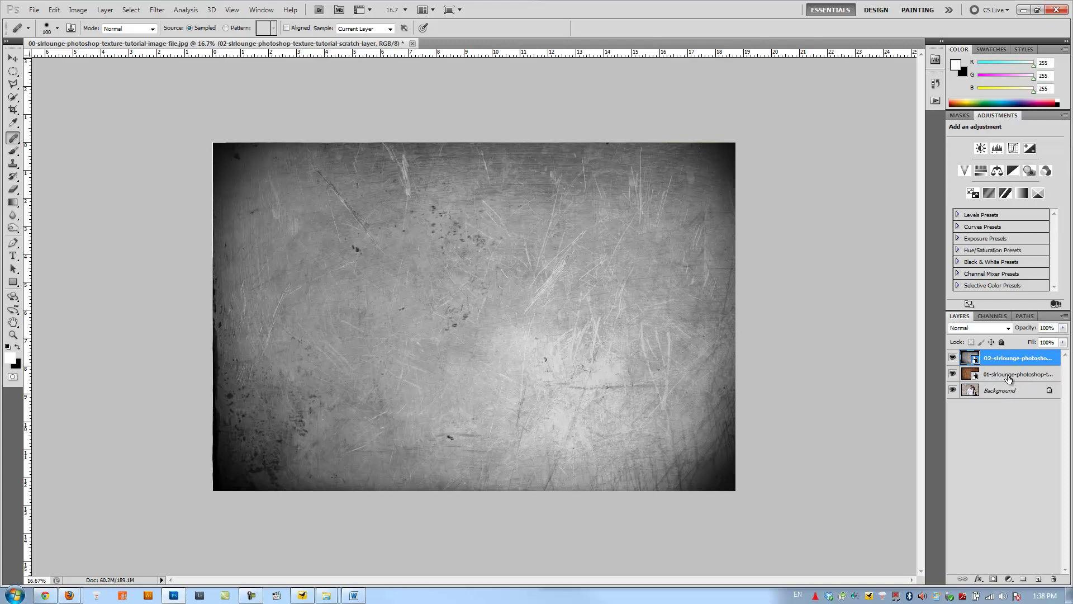
Set the scratch texture layer's blend mode to Hard Light.
click(1000, 328)
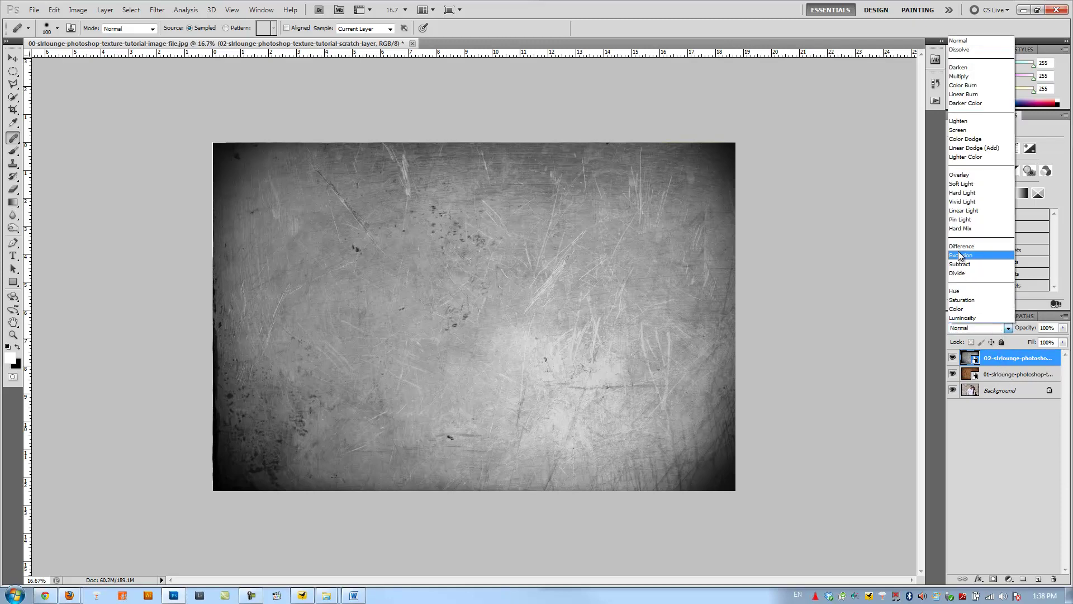
click(960, 184)
key(Down)
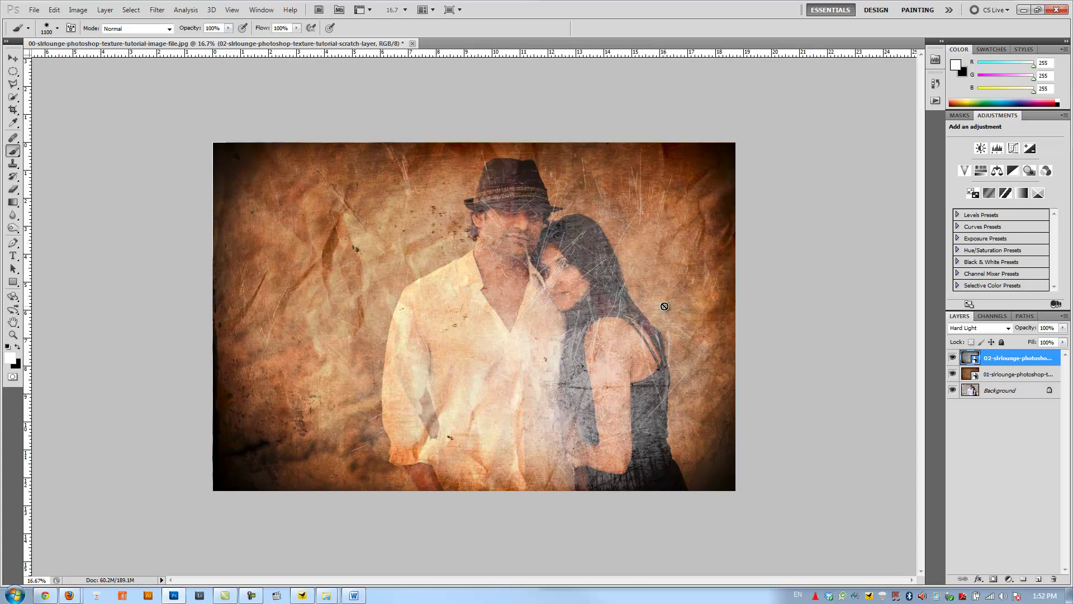
Hide the scratch layer and add a layer mask to the paper texture layer, with black as the foreground colour.
click(953, 358)
click(999, 375)
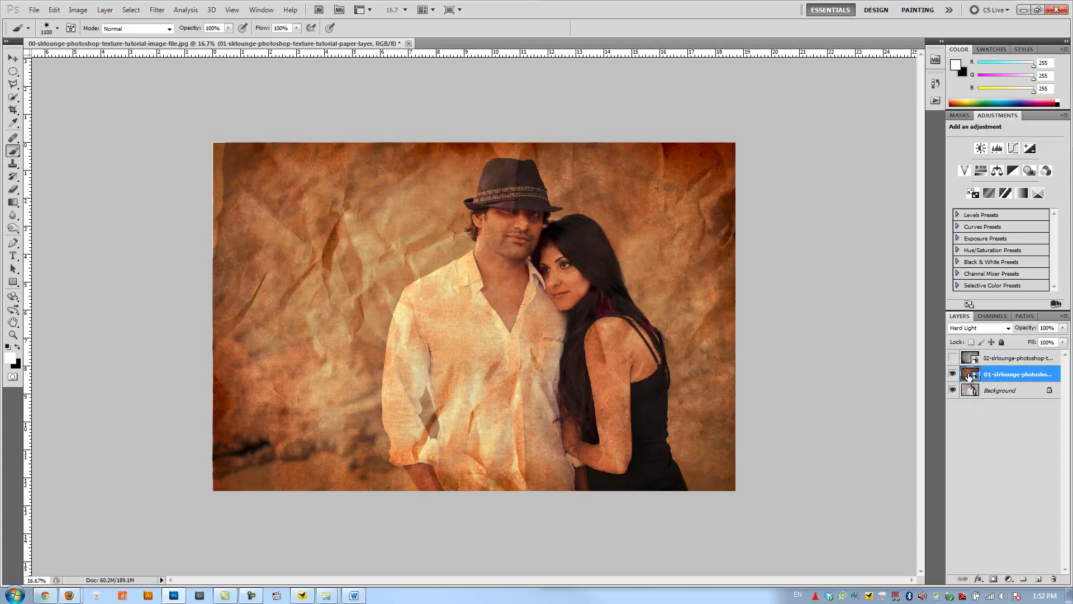
click(993, 579)
key(x)
Try to brush the paper texture off the man and the woman's face by painting black on the paper layer's mask.
mouse_move(572, 294)
mouse_down()
mouse_move(587, 279)
mouse_move(565, 280)
mouse_up()
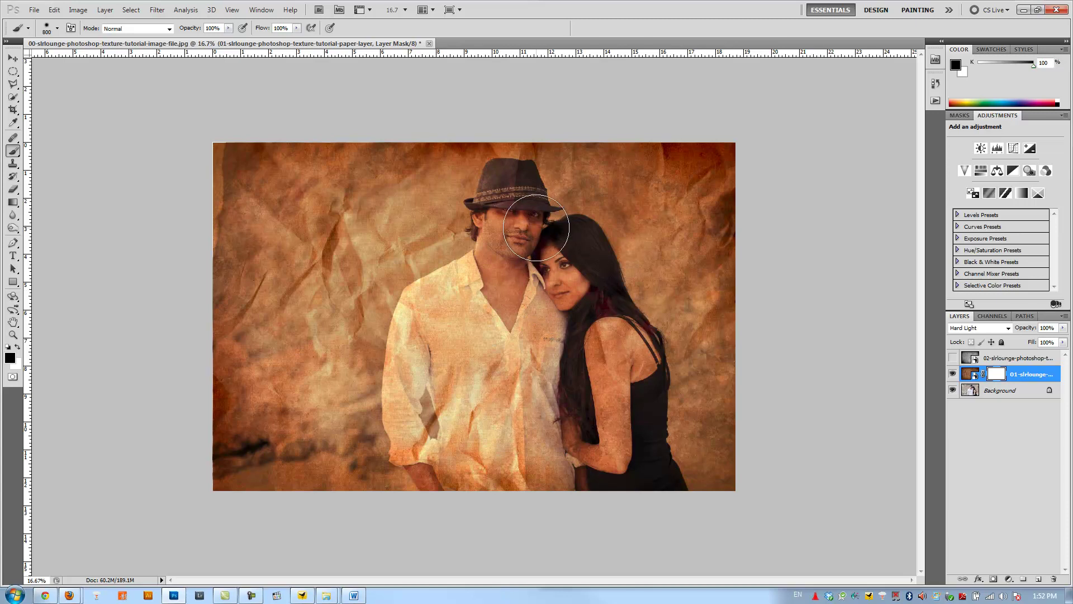
key(bracketleft)
mouse_move(506, 212)
mouse_down()
mouse_move(542, 229)
mouse_move(500, 201)
mouse_move(508, 195)
mouse_move(506, 285)
mouse_move(498, 252)
mouse_move(509, 179)
mouse_move(519, 223)
mouse_move(440, 311)
mouse_move(426, 371)
mouse_move(438, 479)
mouse_move(468, 371)
mouse_move(510, 335)
mouse_move(558, 251)
mouse_move(553, 263)
mouse_up()
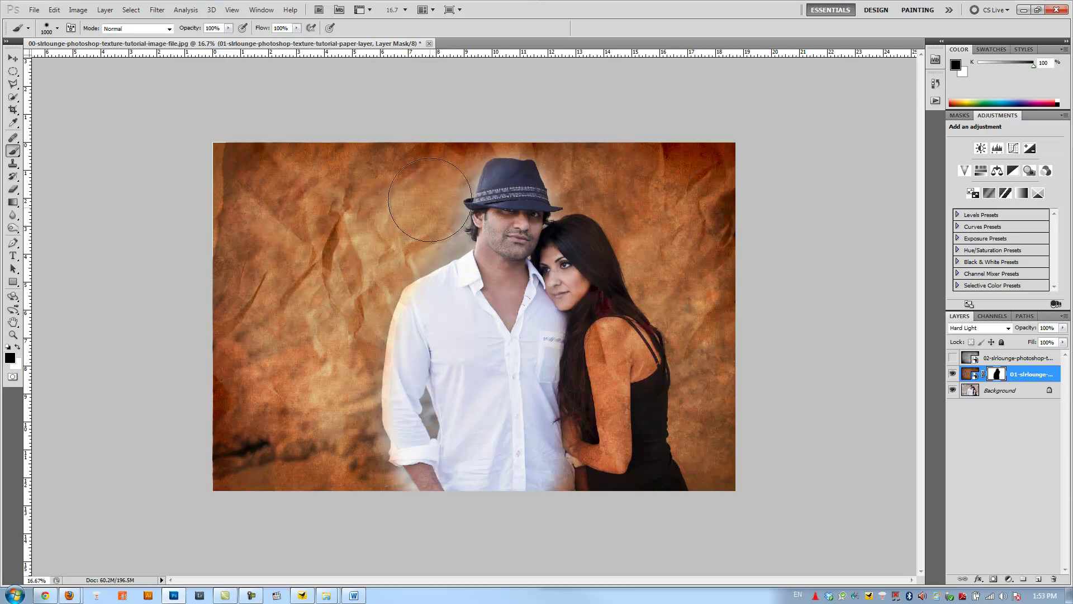
click(953, 374)
click(952, 373)
mouse_move(451, 275)
mouse_down()
mouse_move(380, 372)
mouse_move(404, 453)
mouse_move(399, 348)
mouse_move(470, 291)
mouse_up()
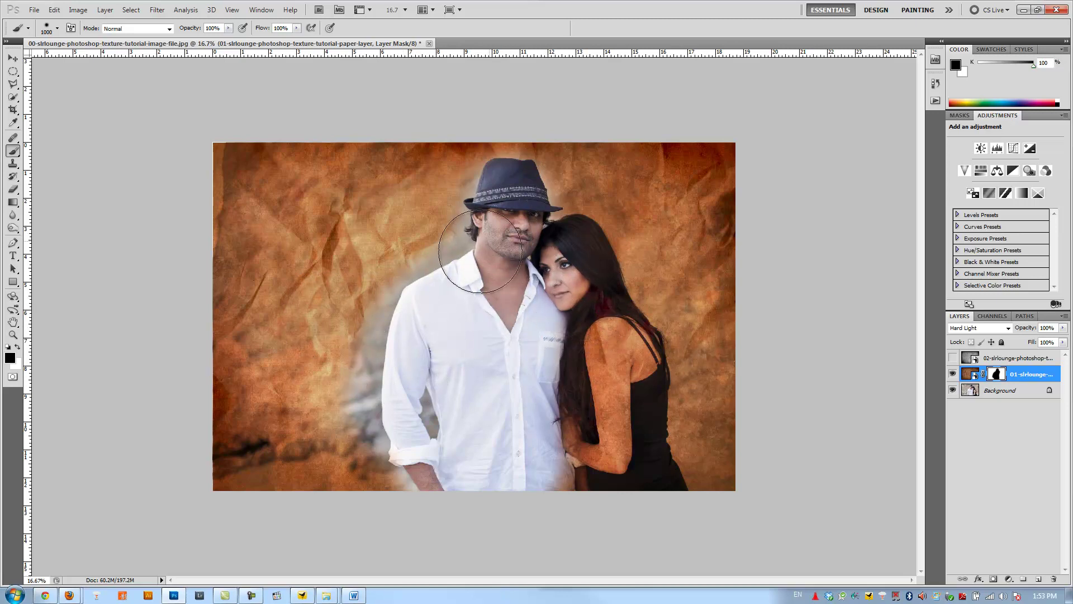
click(510, 263)
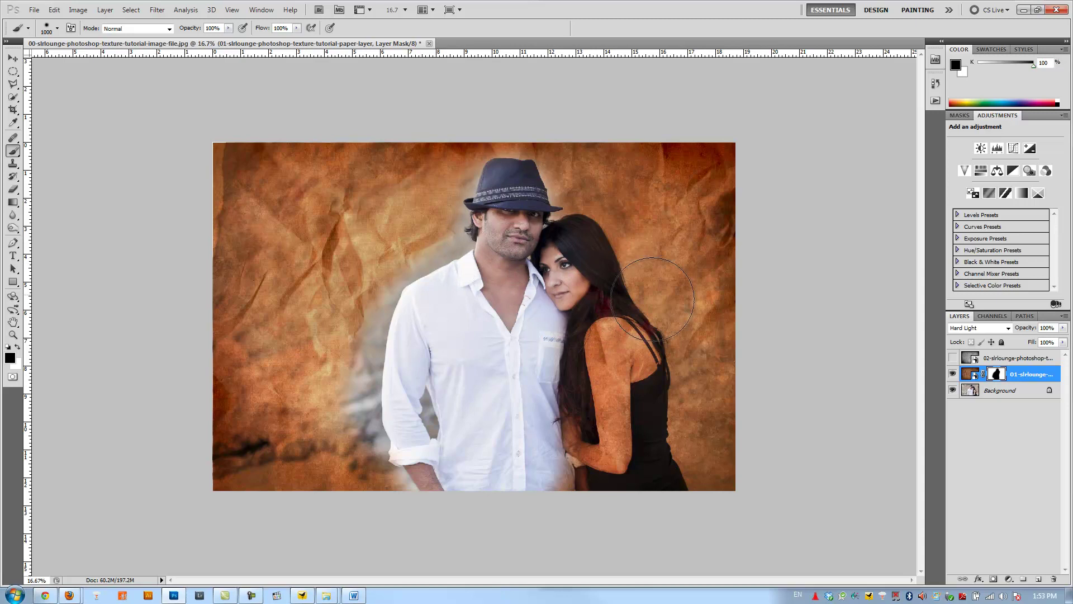
Delete the paper texture layer's mask and make the scratch layer visible again.
drag(997, 373, 1053, 578)
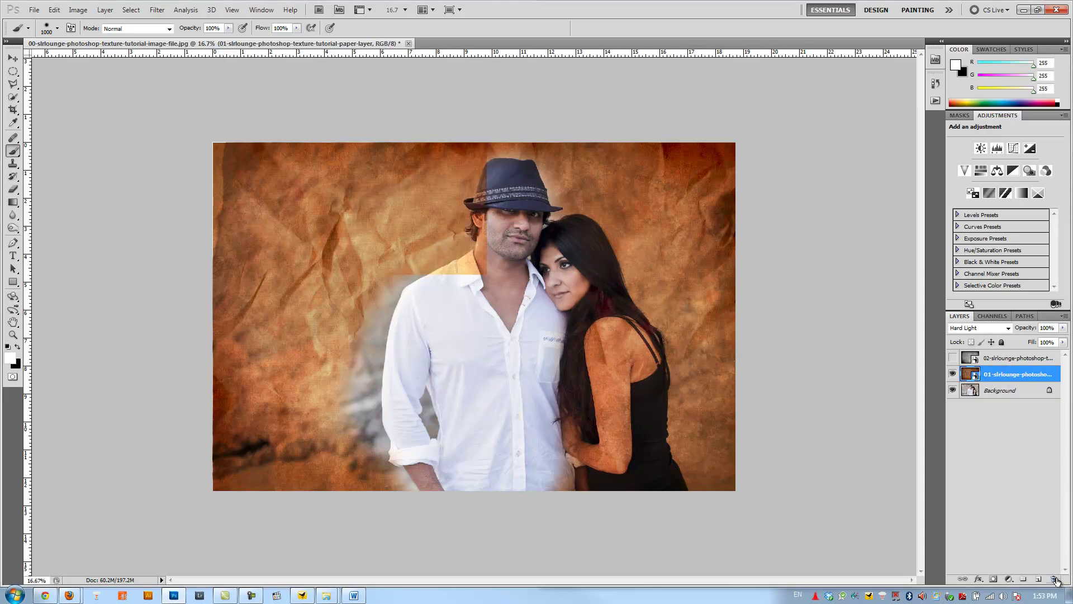
click(952, 357)
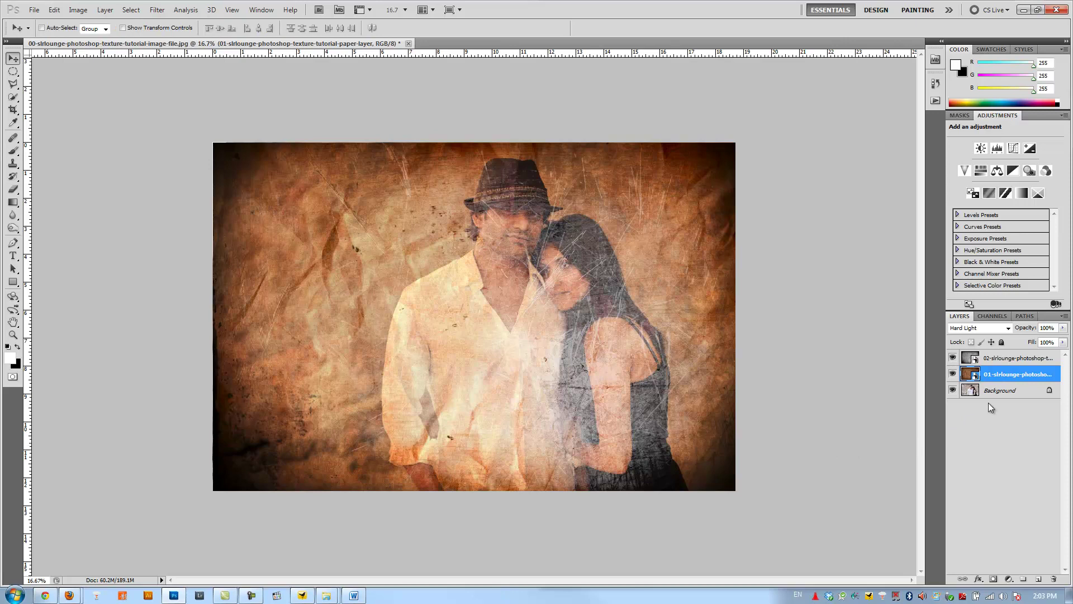
Select the couple, including hat, hair and clothing, on the Background layer with the Quick Selection tool.
click(986, 394)
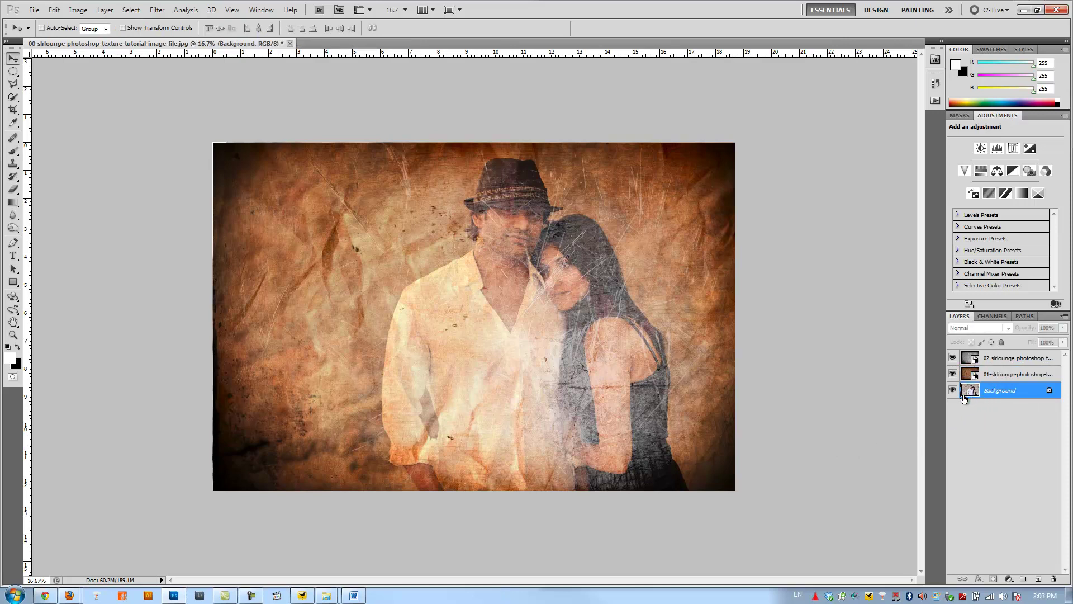
key(w)
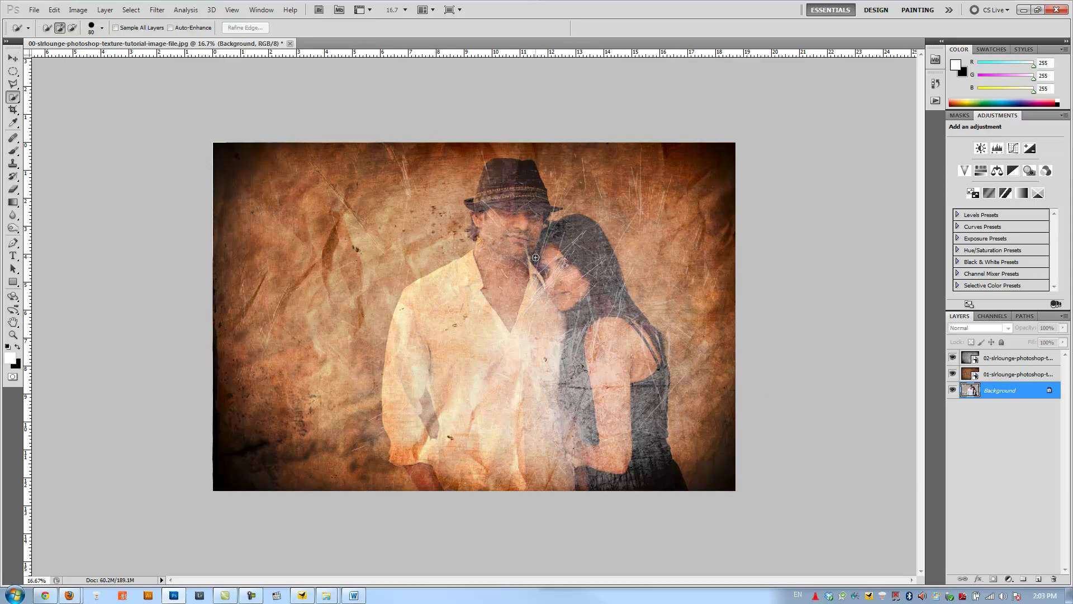
click(14, 99)
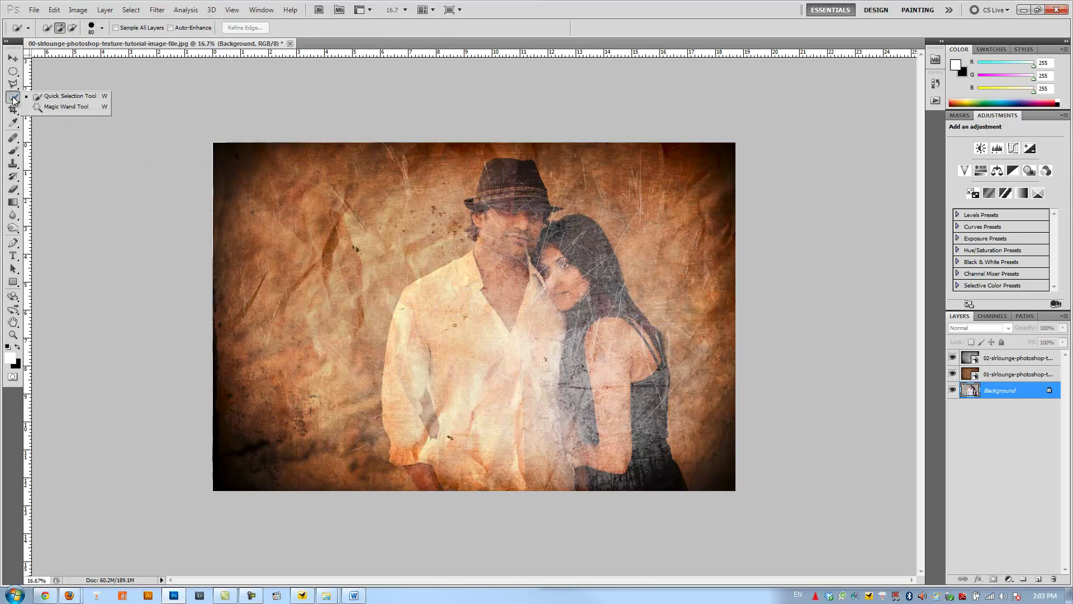
click(51, 98)
drag(494, 267, 496, 172)
mouse_move(533, 228)
mouse_down()
mouse_move(544, 265)
mouse_move(596, 231)
mouse_up()
mouse_move(607, 280)
mouse_down()
mouse_move(644, 361)
mouse_move(641, 327)
mouse_move(655, 350)
mouse_move(637, 384)
mouse_move(656, 426)
mouse_move(578, 498)
mouse_move(545, 416)
mouse_up()
mouse_move(529, 310)
mouse_down()
mouse_move(509, 279)
mouse_move(476, 268)
mouse_move(419, 310)
mouse_move(409, 387)
mouse_move(421, 465)
mouse_move(434, 494)
mouse_move(454, 498)
mouse_up()
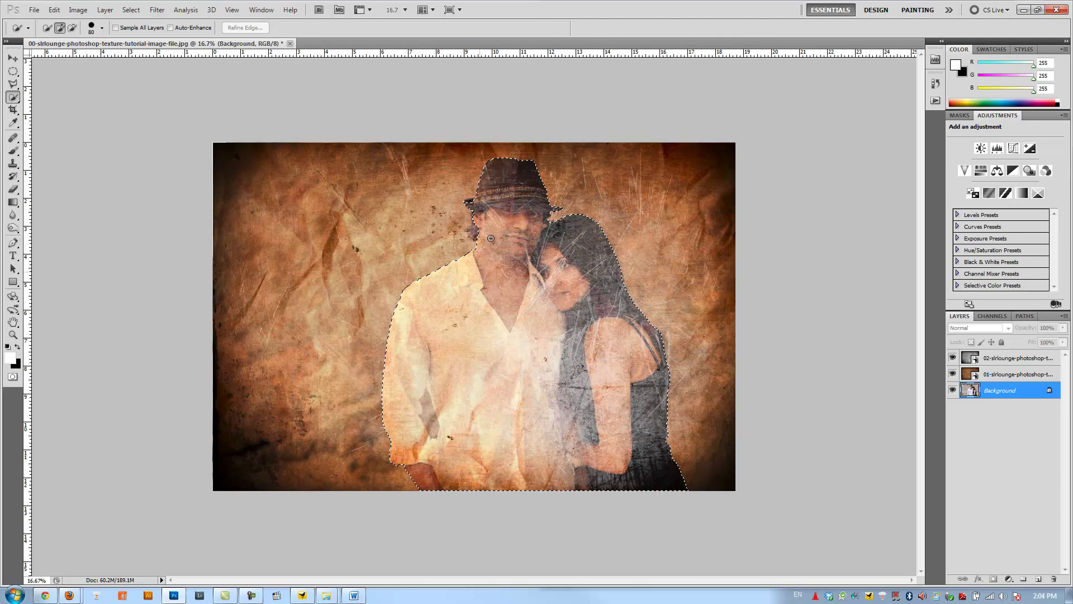
drag(492, 240, 476, 230)
drag(491, 368, 491, 369)
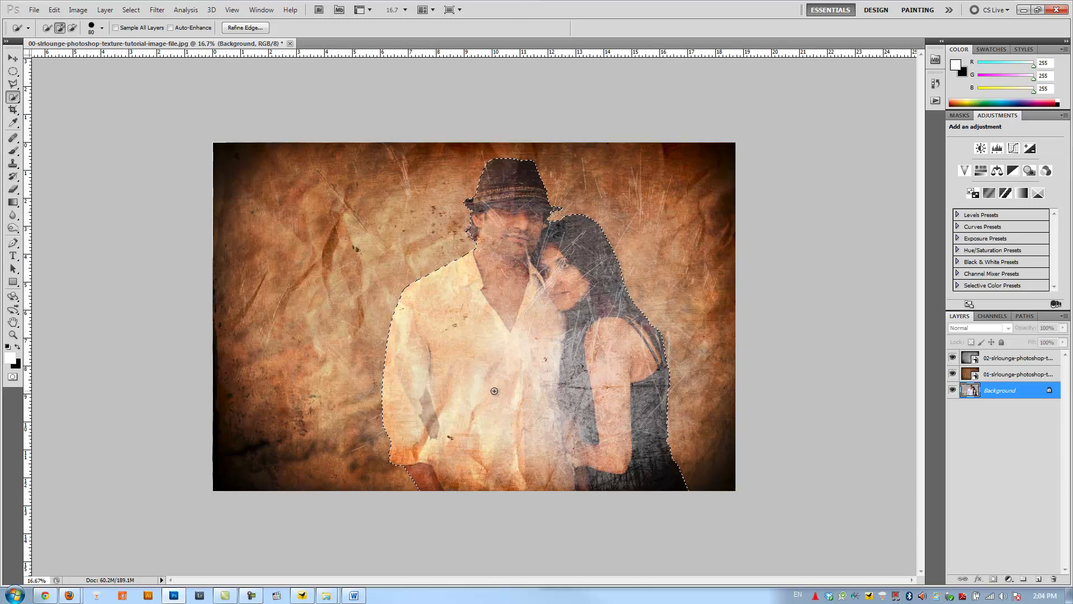
Feather the selection around the couple, keeping the feather radius already entered in the dialog.
click(134, 10)
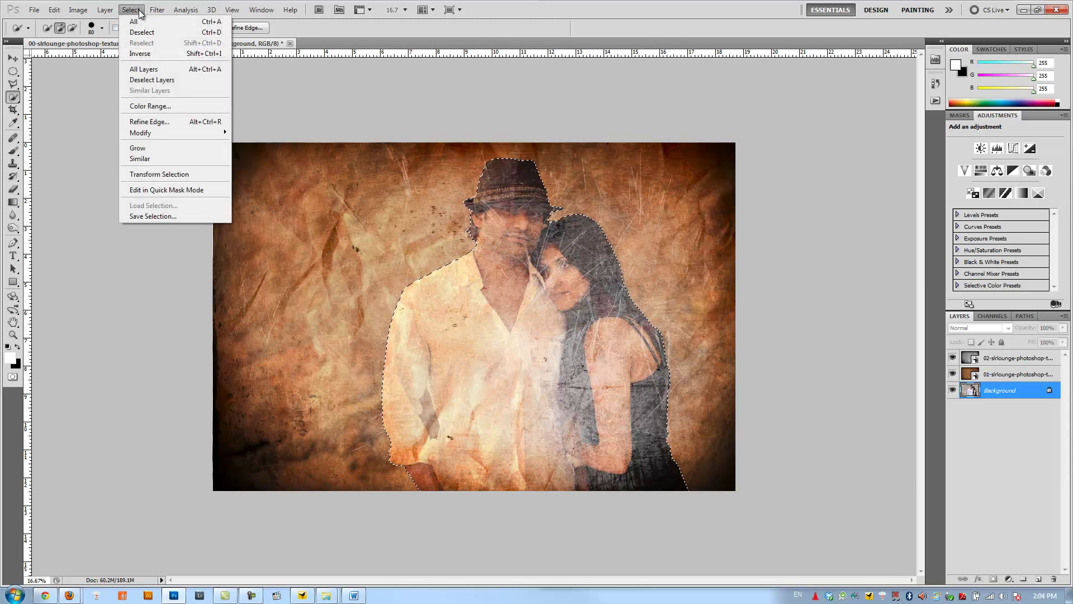
mouse_move(169, 132)
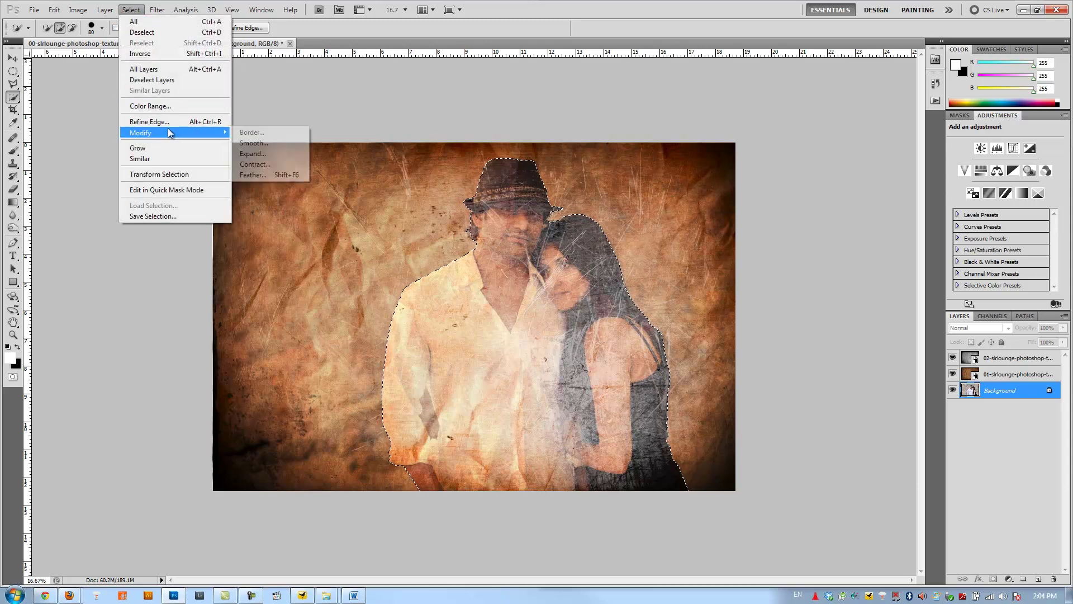
click(260, 175)
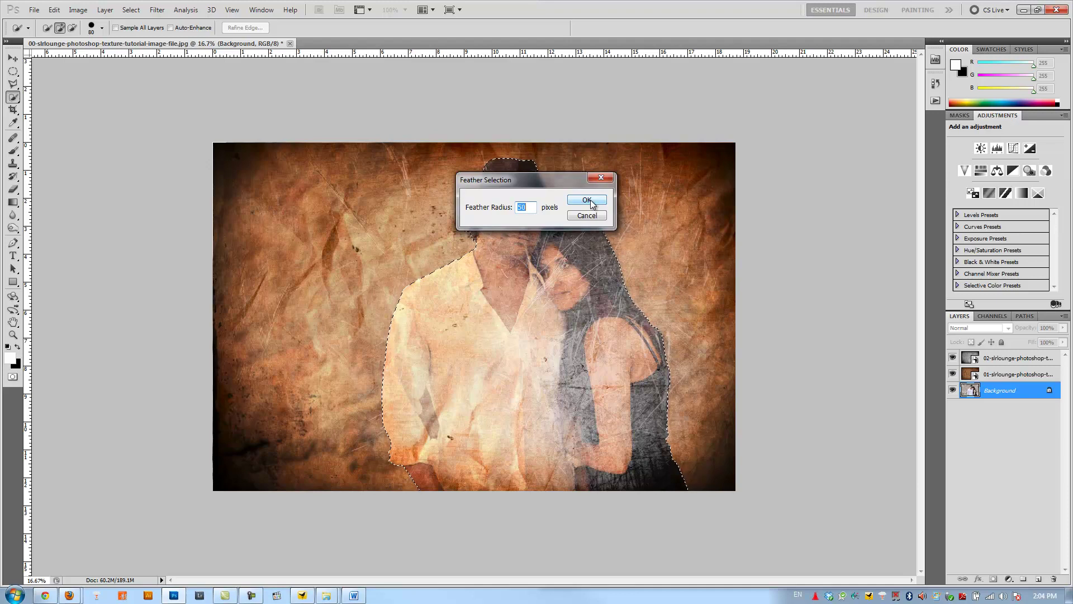
click(587, 200)
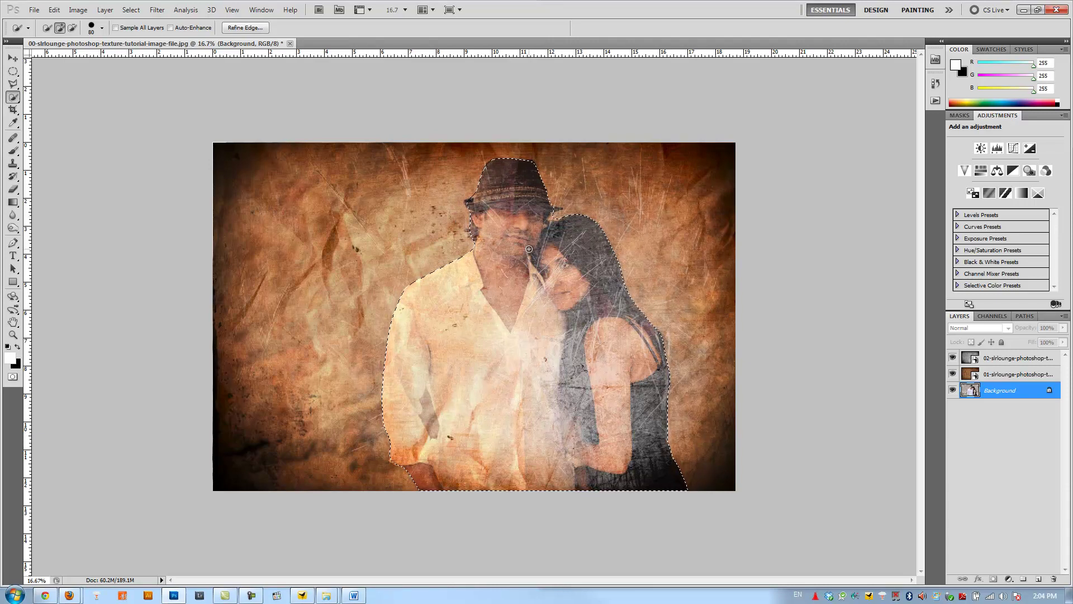
Apply the Average blur filter inside the couple selection on the paper texture layer and check it with the scratch layer hidden.
click(997, 374)
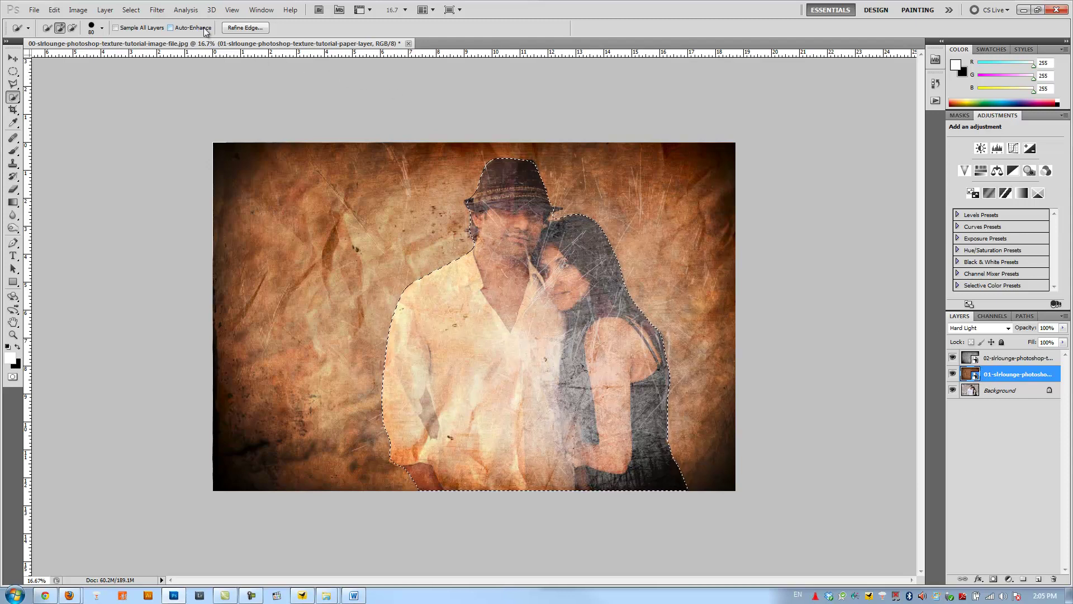
click(157, 10)
mouse_move(172, 115)
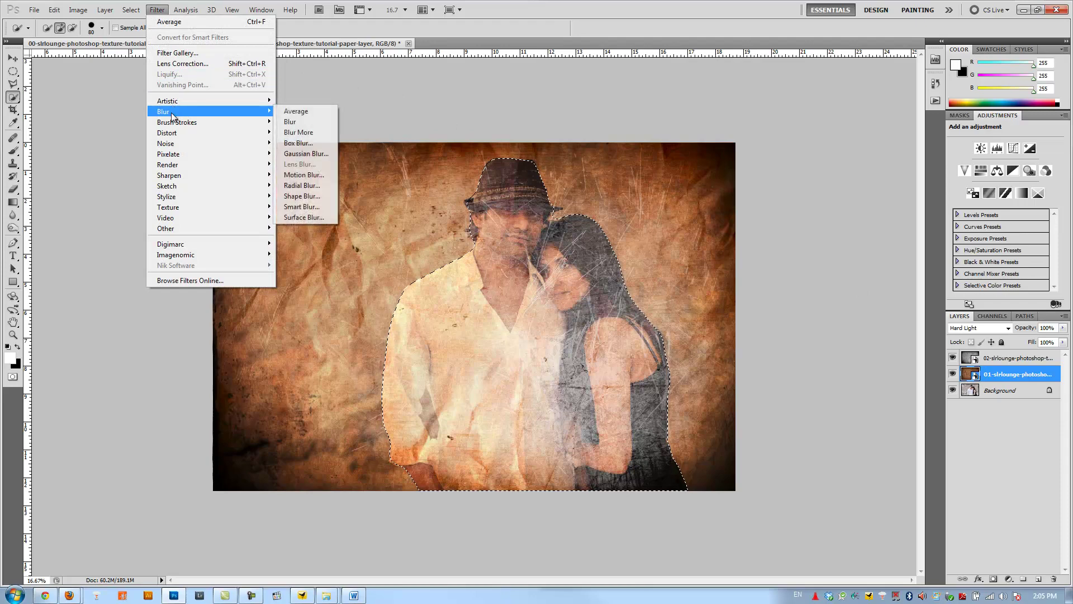
click(296, 112)
click(952, 359)
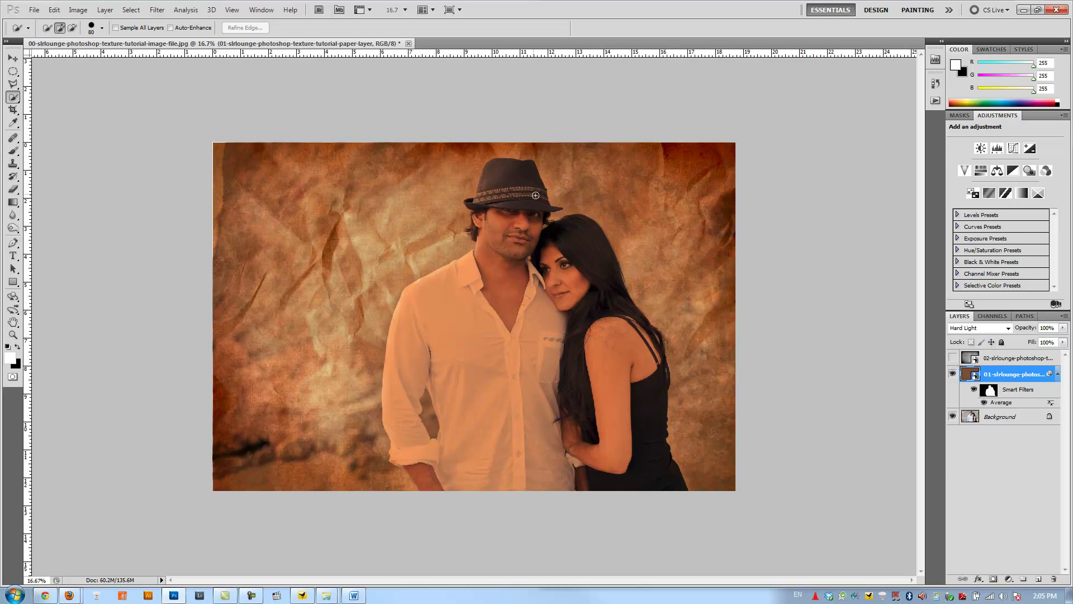
click(952, 358)
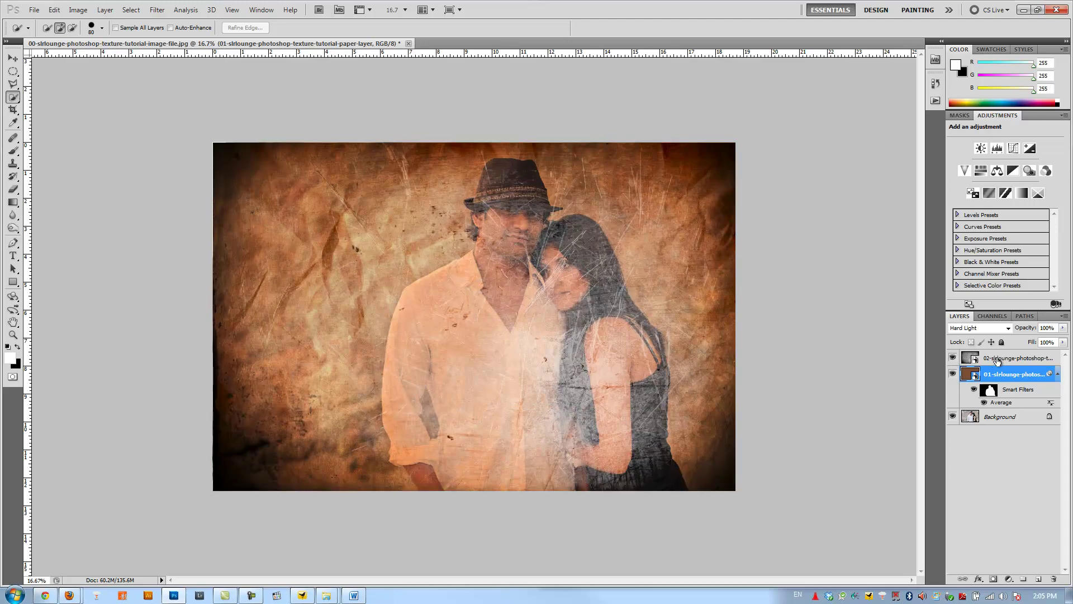
Load the paper layer's filter mask as a selection and apply the Average blur to the scratch texture layer within it.
click(997, 361)
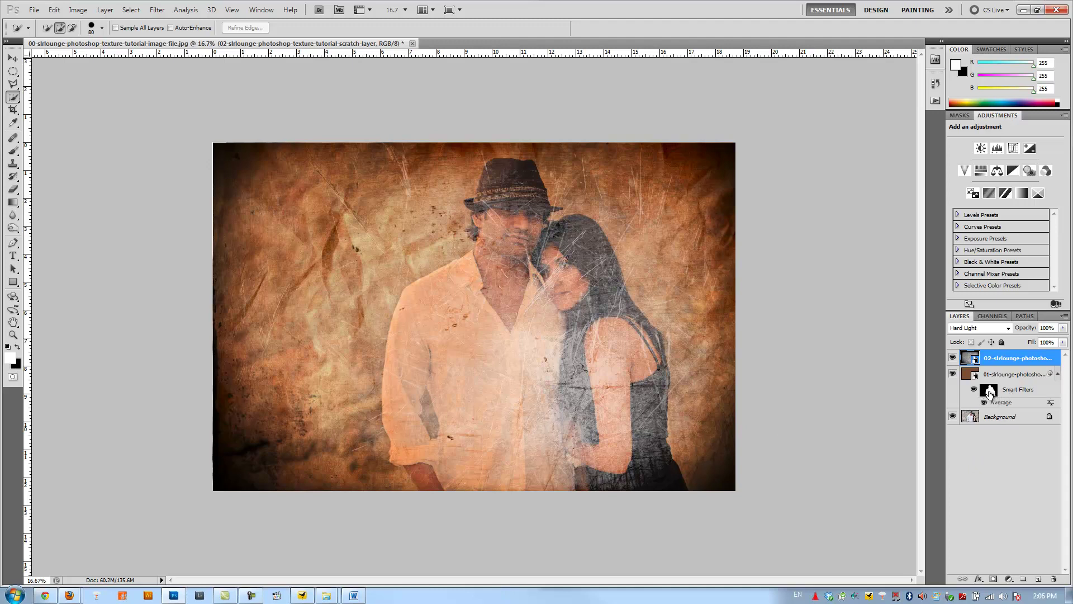
ctrl+click(989, 392)
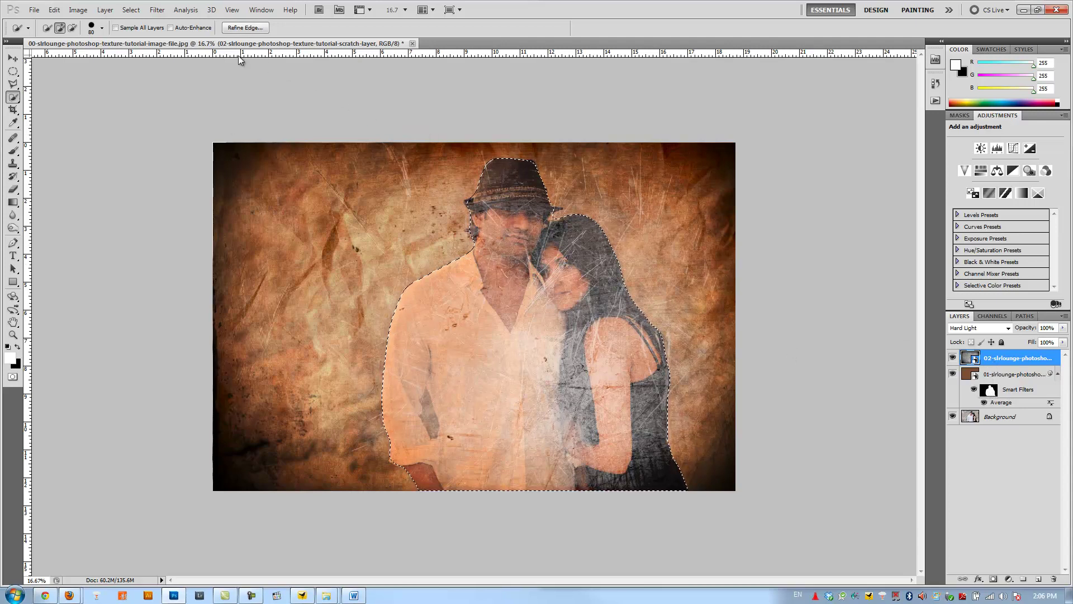
click(161, 12)
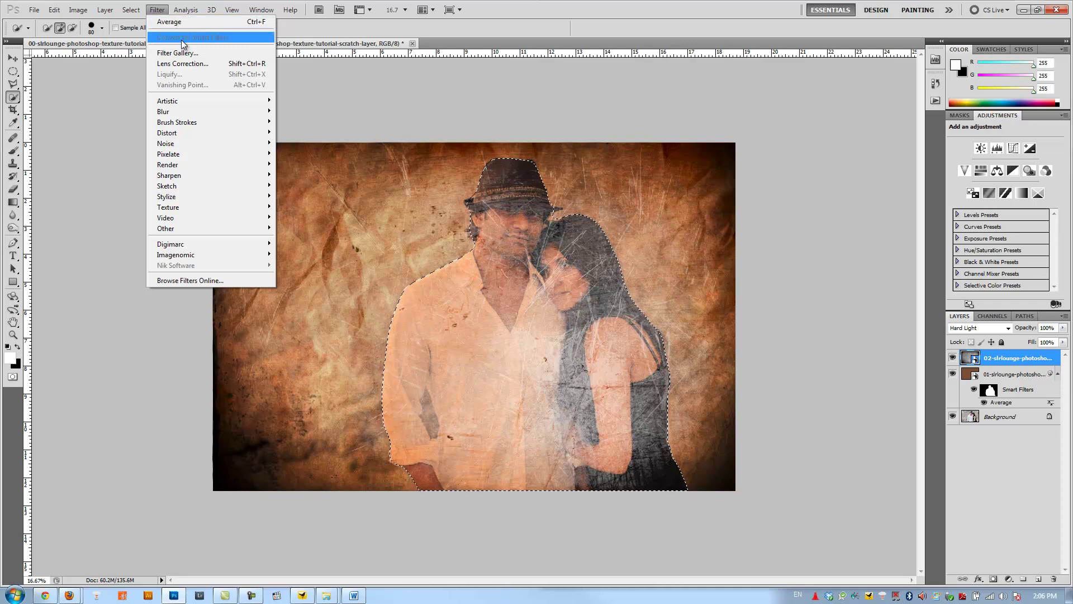
mouse_move(261, 10)
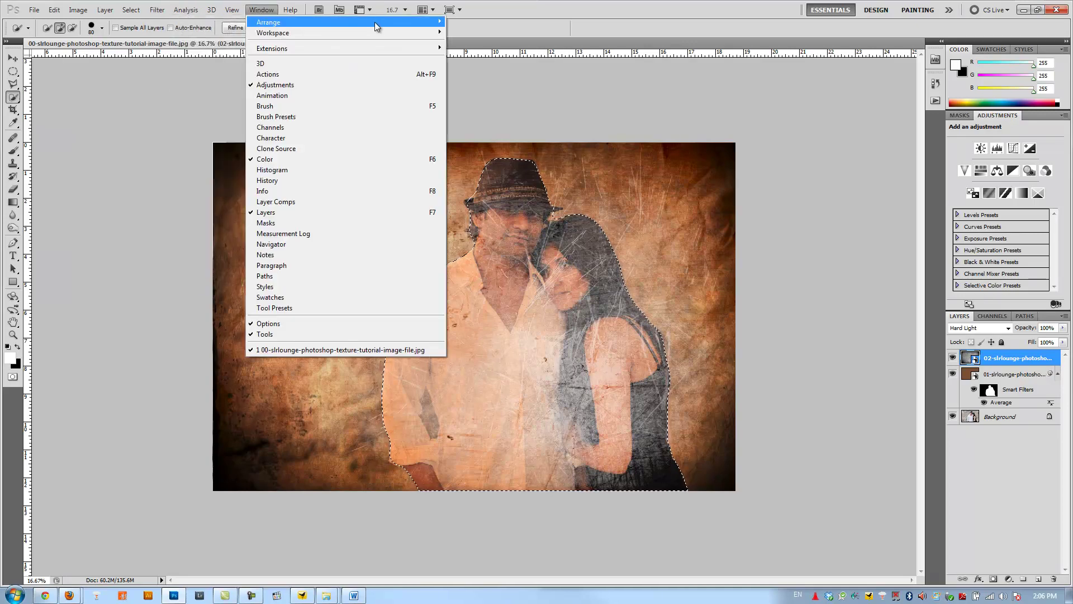
click(532, 6)
key(ctrl+f)
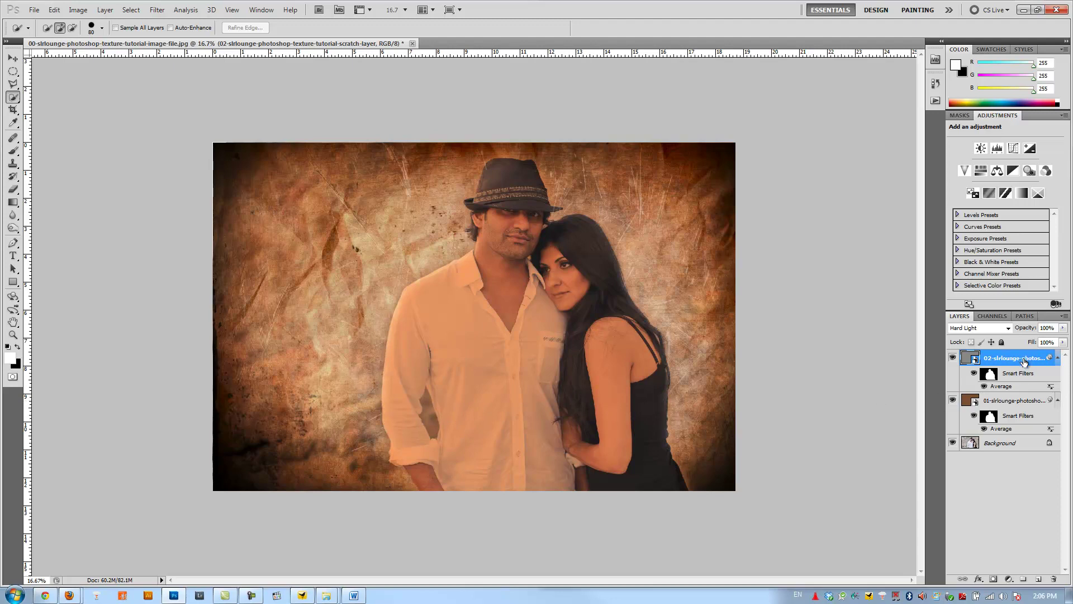
Lower the scratch layer's opacity to 66% and the paper layer's opacity to 76%.
drag(1026, 334, 1013, 331)
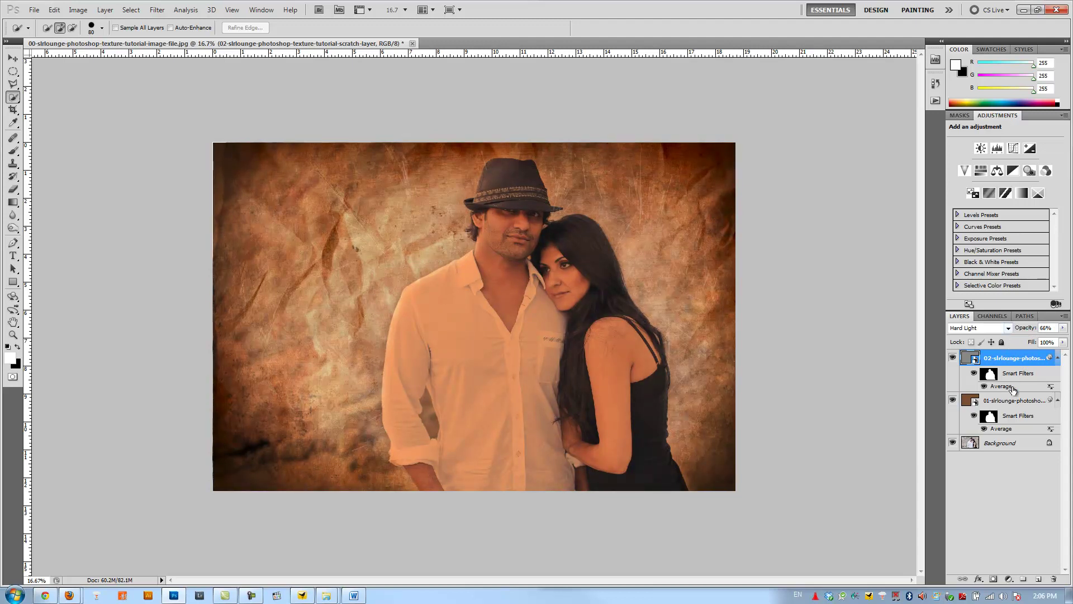
click(1001, 400)
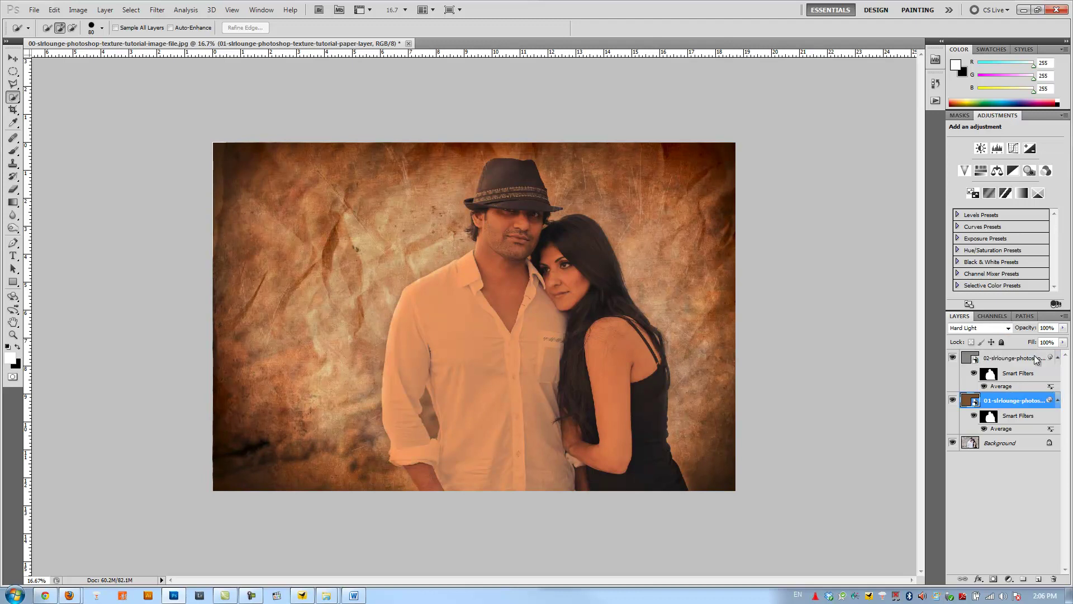
drag(1020, 329, 1022, 328)
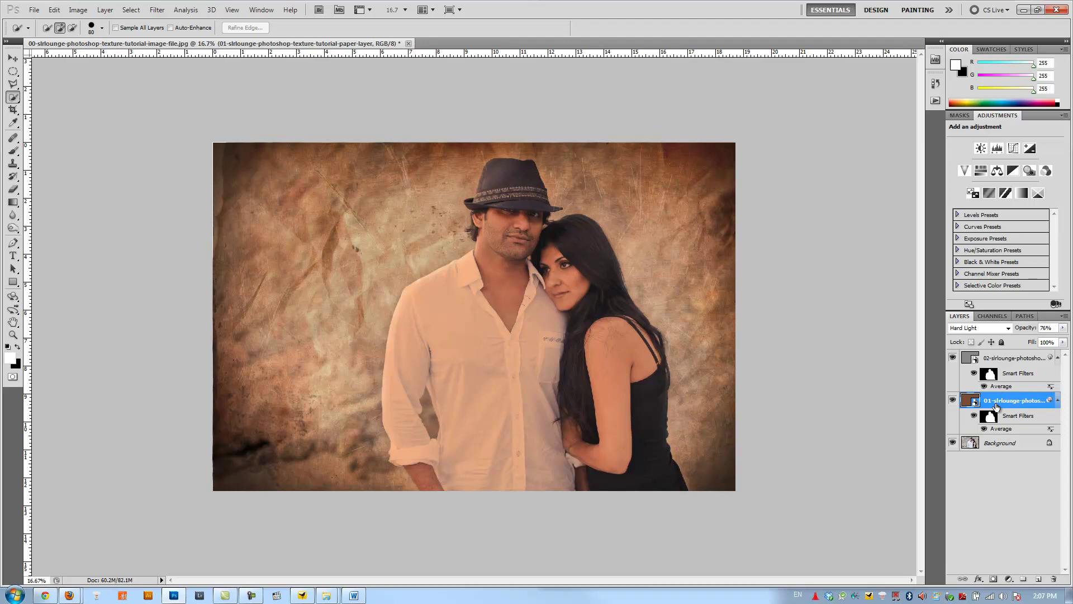
Rasterize both the paper and the scratch texture layers.
right_click(996, 406)
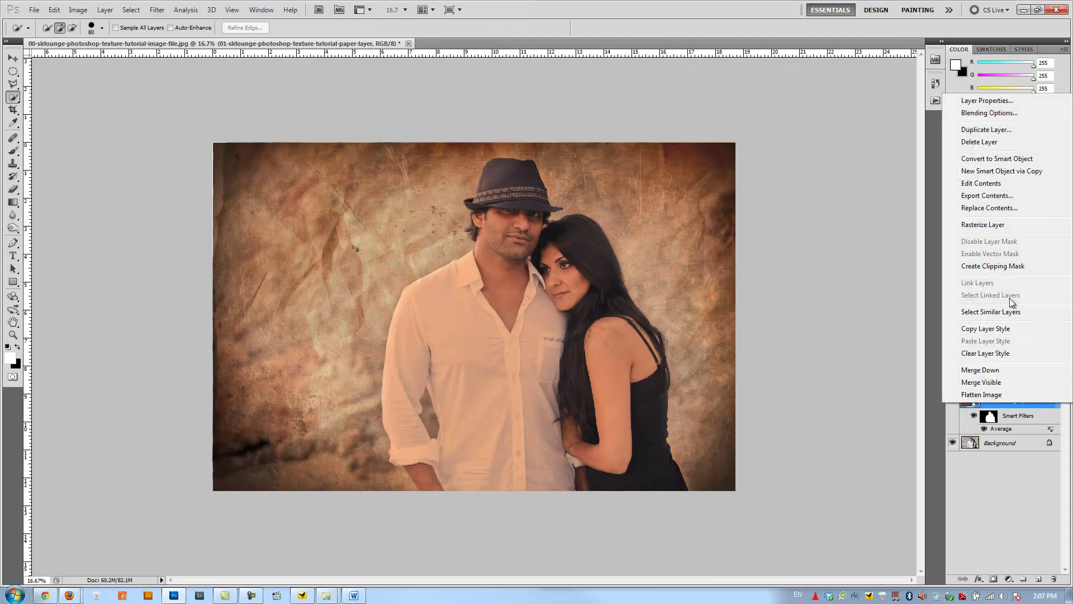
click(984, 224)
click(1006, 361)
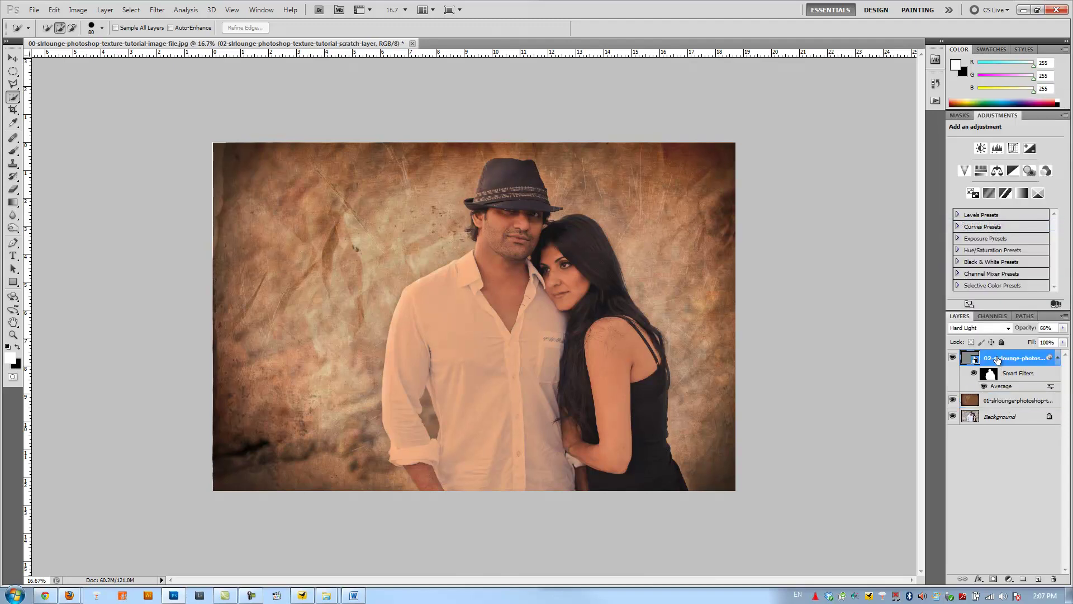
right_click(998, 359)
click(998, 174)
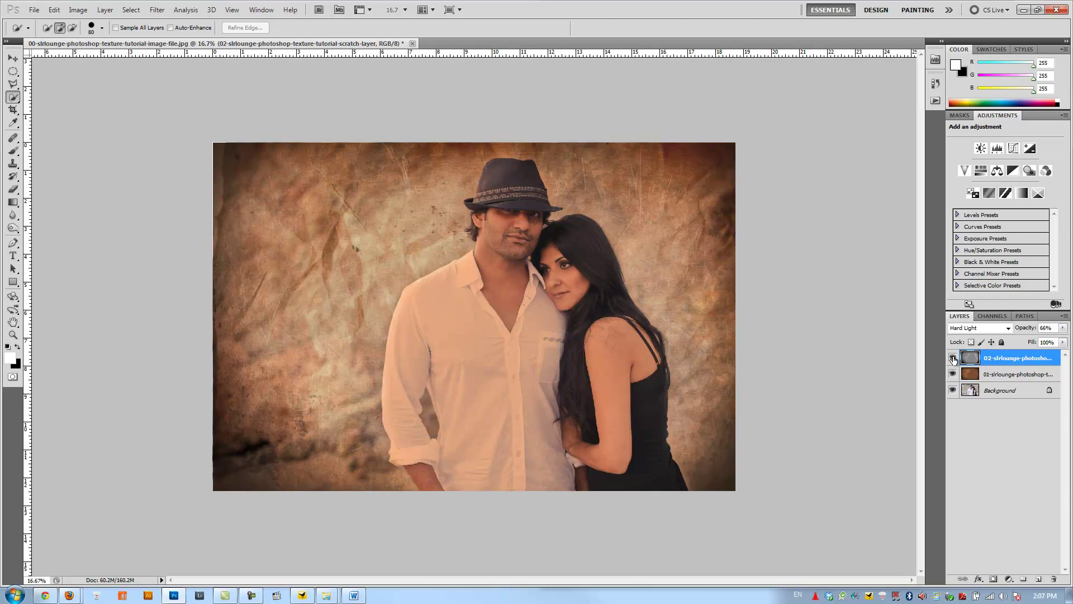
Examine the scratch layer alone at 100% opacity and the paper layer alone, and show all layers again.
alt+click(953, 357)
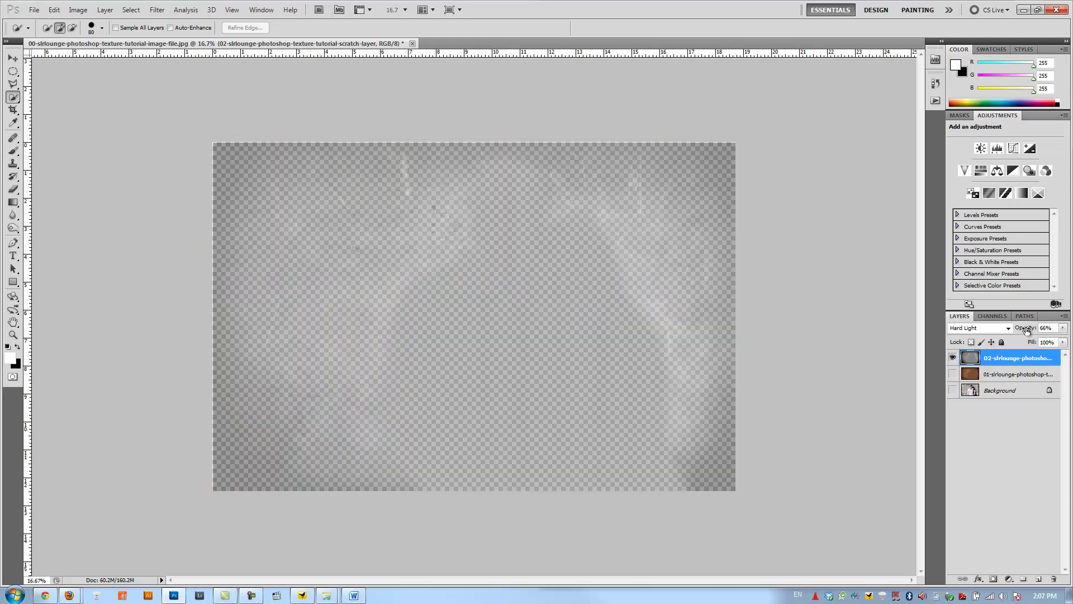
drag(1026, 329, 1046, 329)
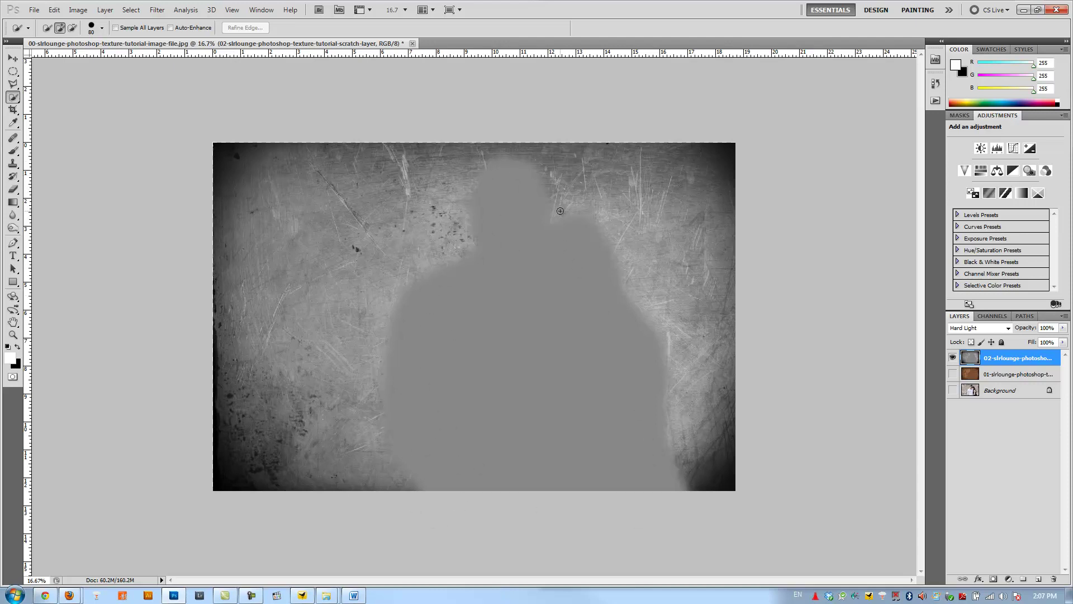
alt+click(953, 375)
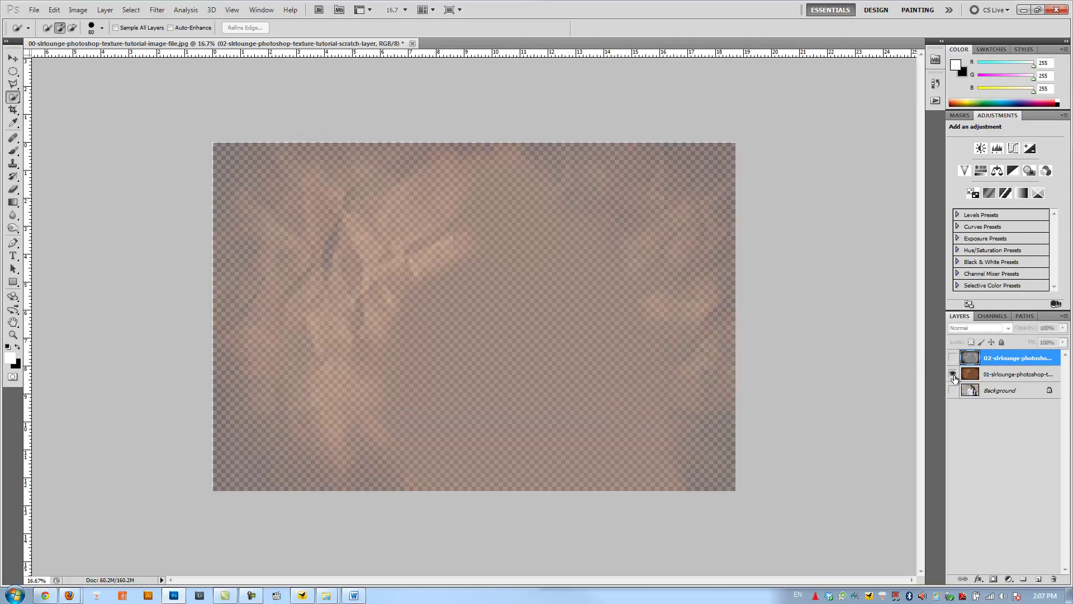
alt+click(953, 374)
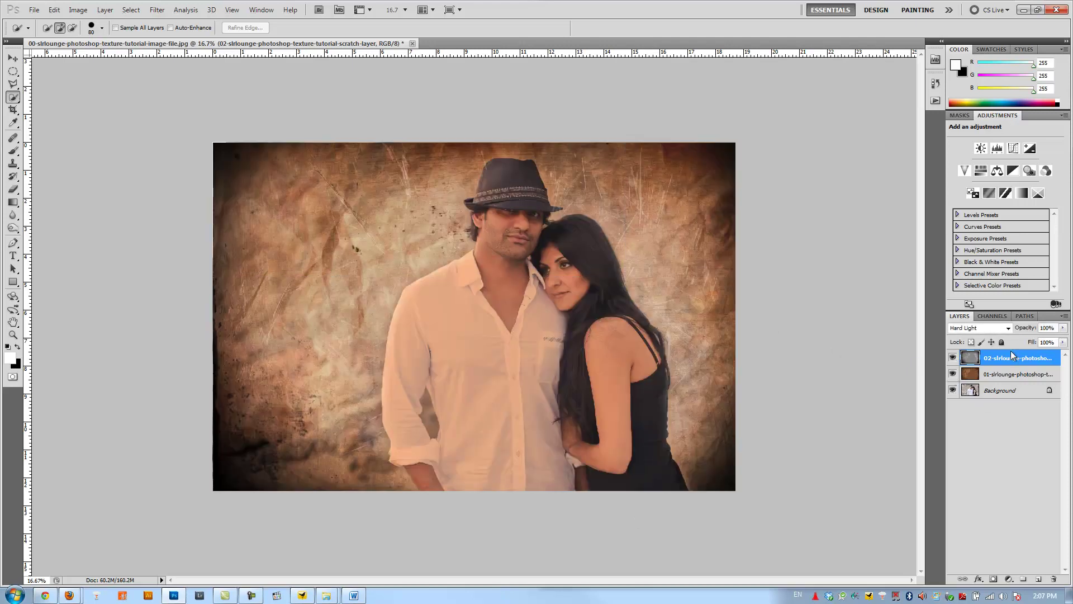
Set the scratch layer's opacity to 64% and compare the image with that layer hidden and shown.
drag(1033, 328, 1014, 328)
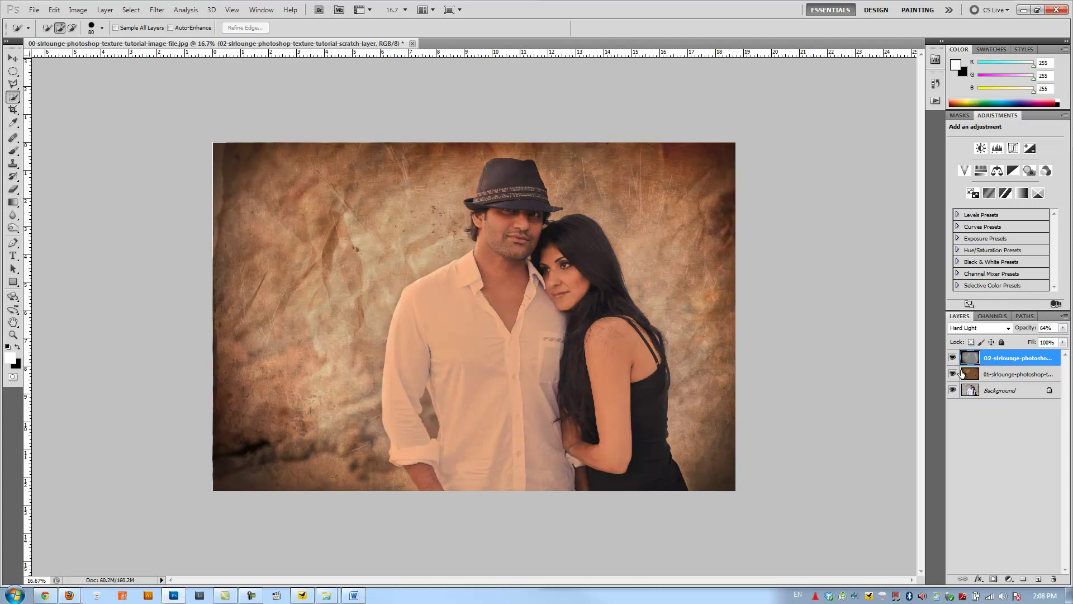
click(952, 358)
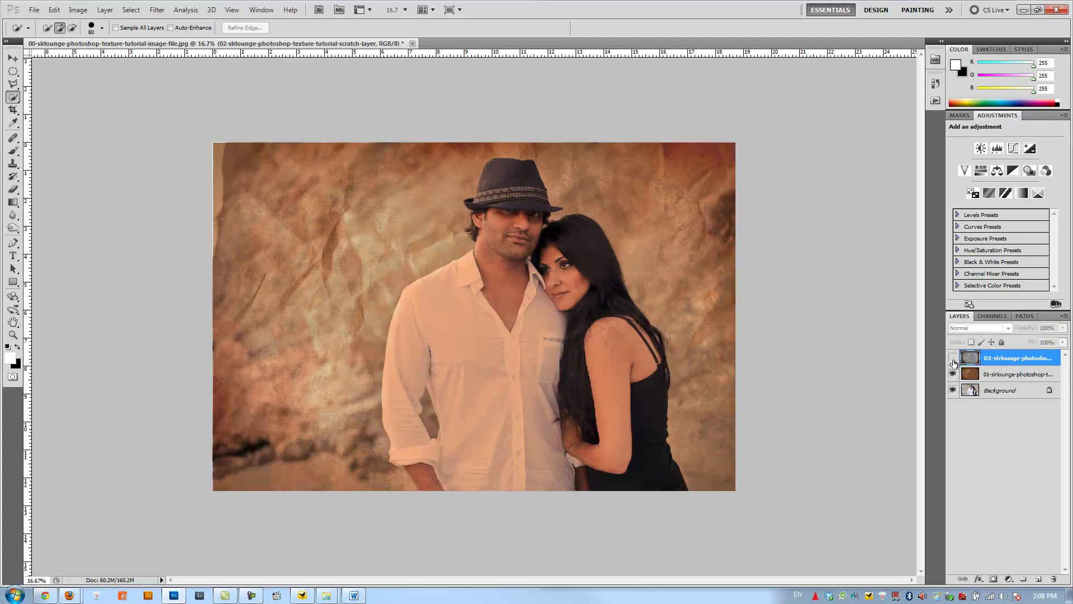
click(953, 357)
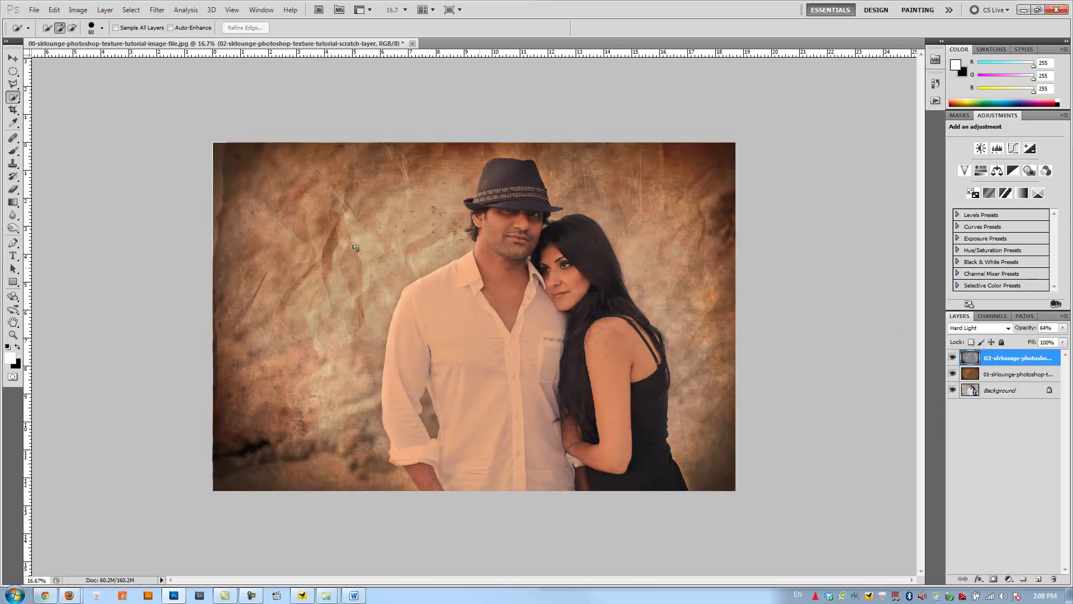
Remove the dark specks from the scratch layer in the background beside the man's head using the Healing Brush at size 150.
click(12, 149)
right_click(12, 149)
click(13, 137)
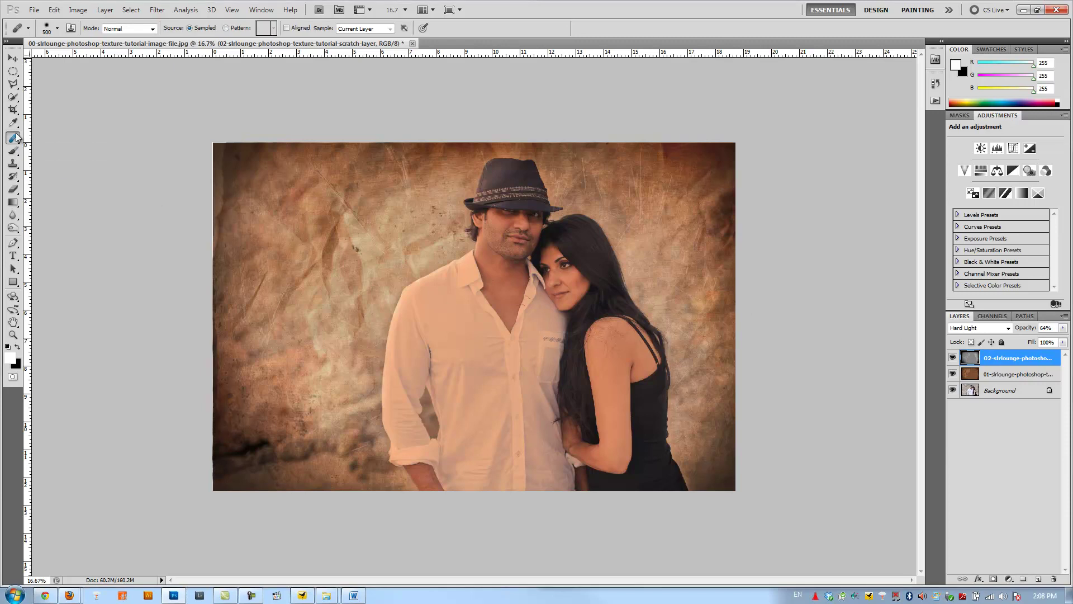
right_click(13, 137)
click(56, 148)
key(bracketleft)
key(bracketleft)
key(bracketleft)
key(bracketleft)
key(bracketleft)
key(bracketleft)
key(bracketleft)
alt+click(425, 194)
mouse_move(431, 209)
mouse_down()
mouse_move(440, 215)
mouse_move(456, 183)
mouse_move(451, 212)
mouse_move(435, 193)
mouse_move(434, 239)
mouse_move(437, 205)
mouse_up()
key(alt)
key(alt)
alt+click(445, 192)
mouse_move(396, 226)
mouse_down()
mouse_move(405, 236)
mouse_move(431, 217)
mouse_up()
alt+click(435, 219)
drag(489, 442, 490, 443)
Add a Curves adjustment layer above the textures and raise the red curve's midpoint to input 115, output 137.
click(1010, 579)
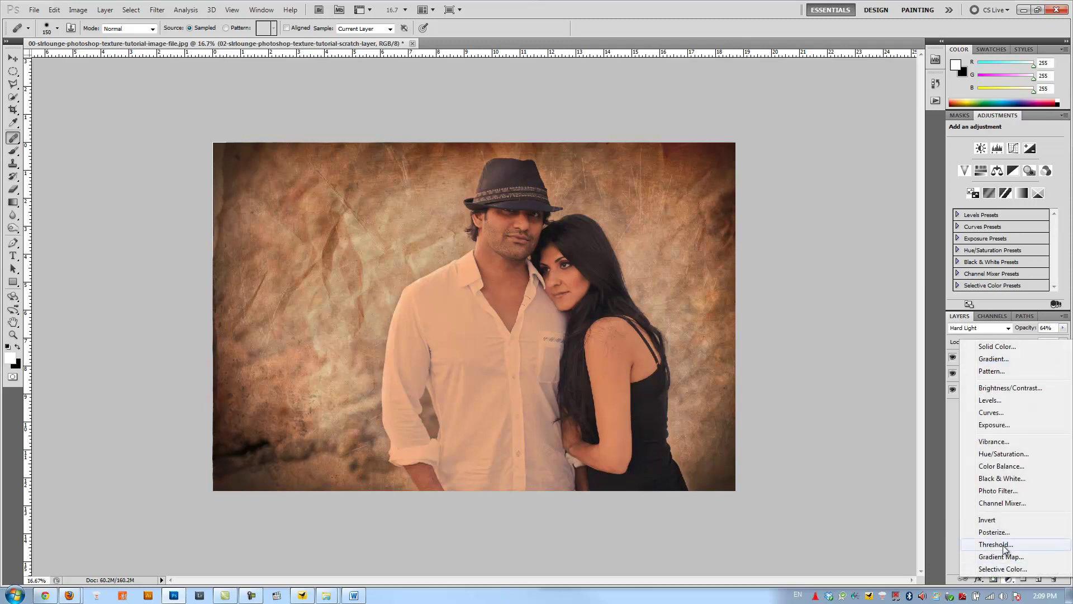
click(998, 416)
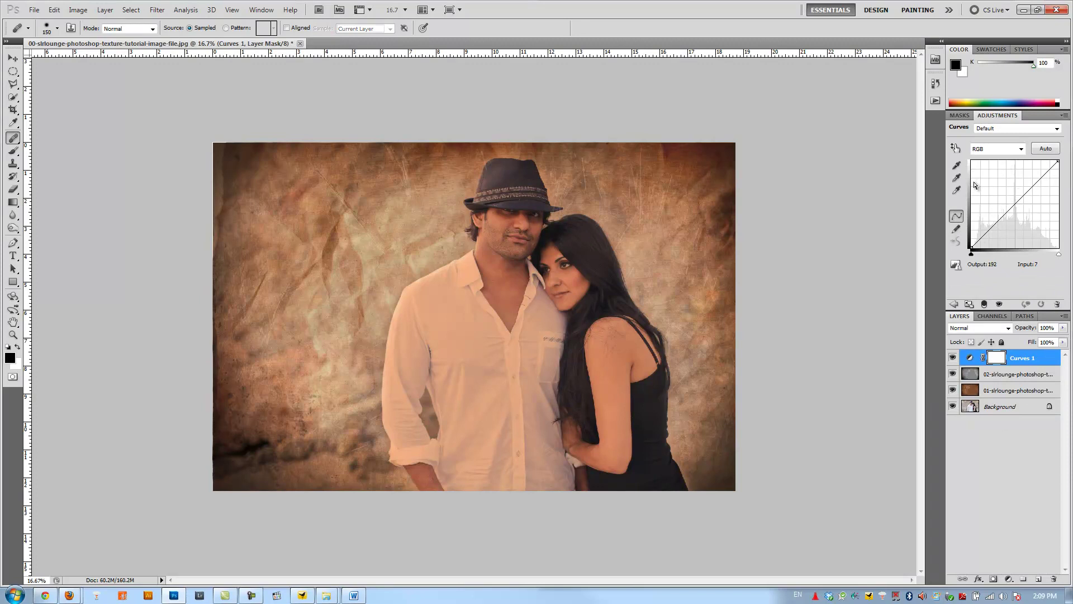
click(1008, 150)
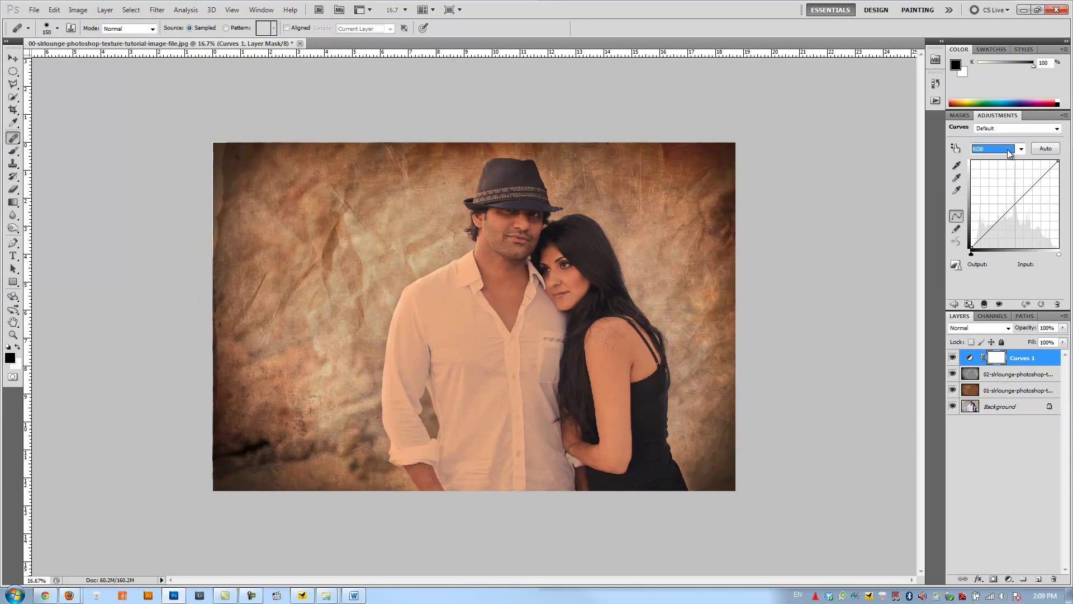
click(1008, 151)
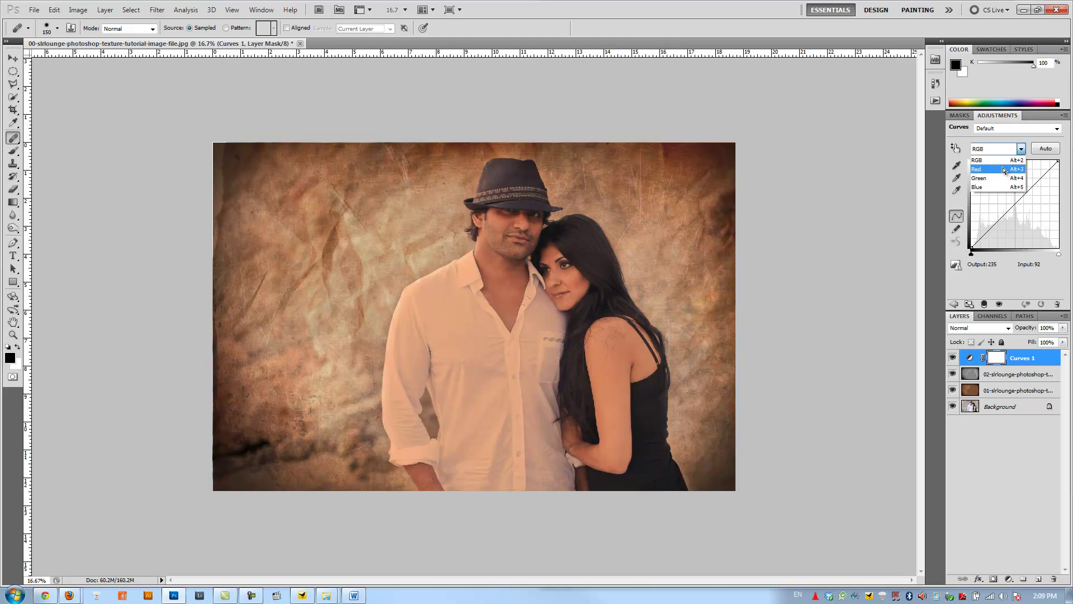
click(1004, 170)
drag(1015, 203, 1010, 200)
Lower the blue curve's midpoint to input 138, output 116, and raise the green curve's midpoint to input 125, output 130.
click(1020, 149)
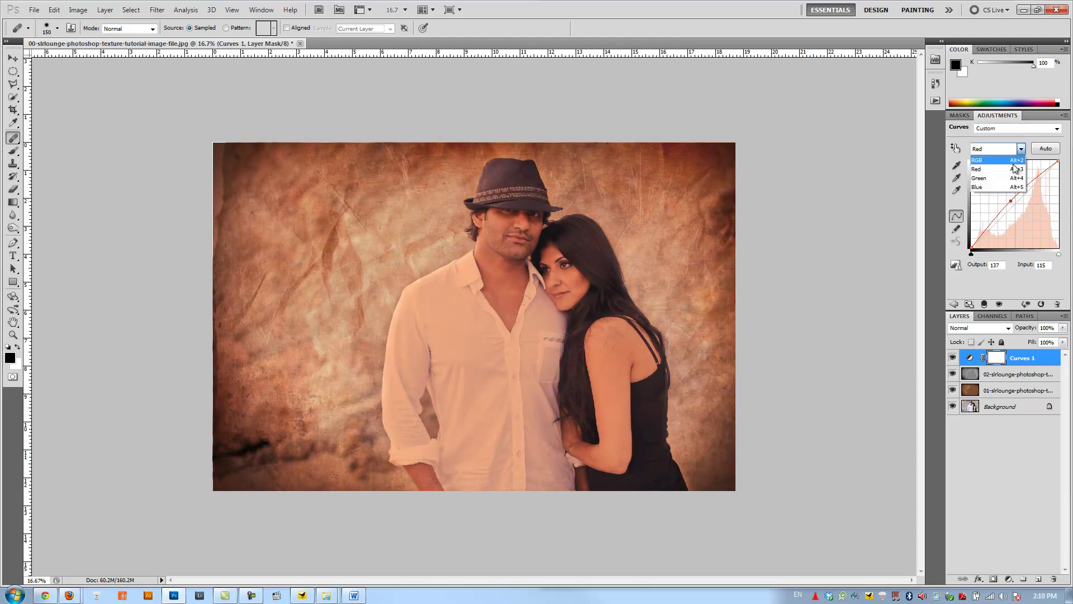
click(1001, 187)
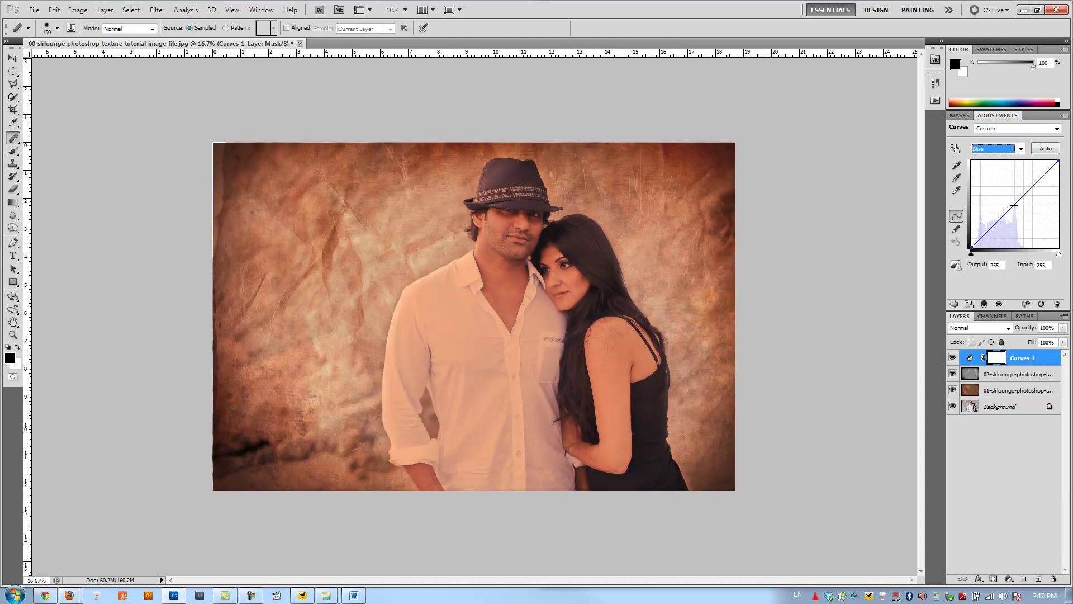
drag(1014, 205, 1018, 207)
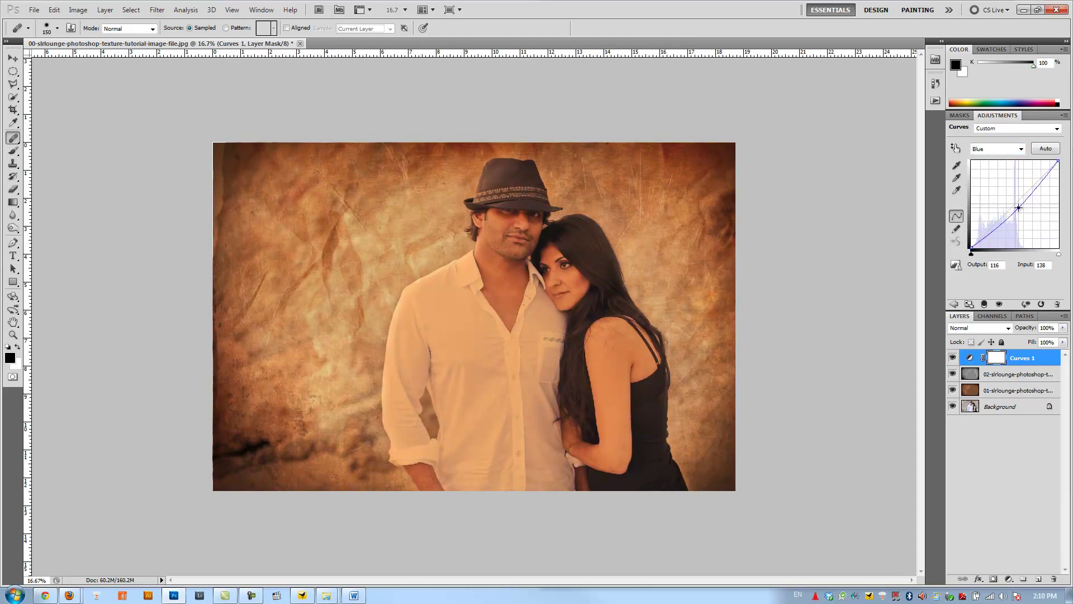
click(1021, 148)
click(1000, 179)
click(1015, 202)
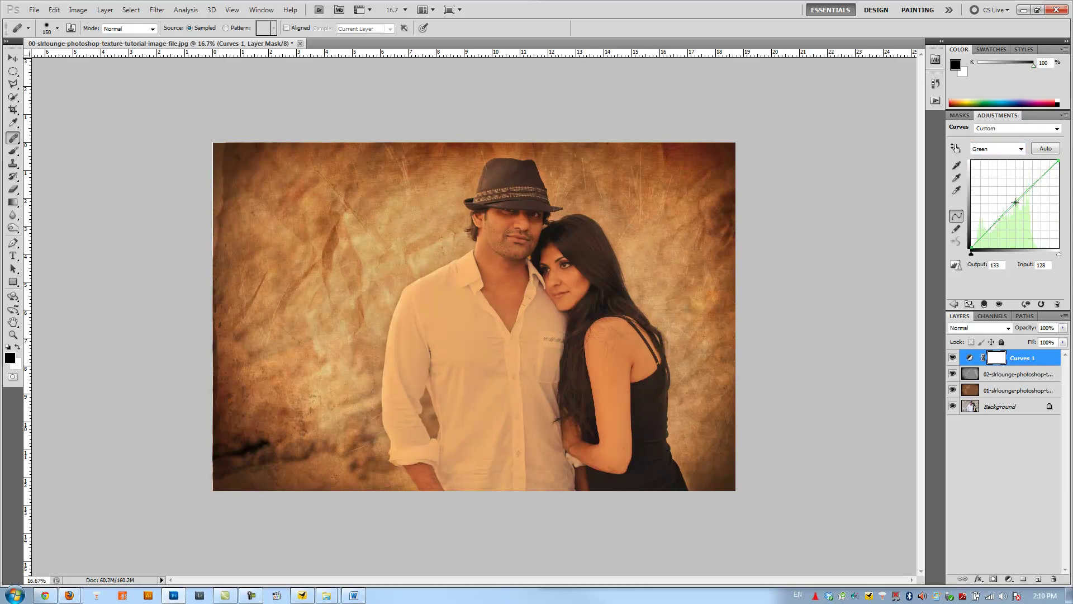
drag(1015, 201, 1013, 204)
Reduce the Curves layer's opacity to 50% and lower the green curve's midpoint to output 127.
click(1017, 362)
drag(1028, 328, 1007, 333)
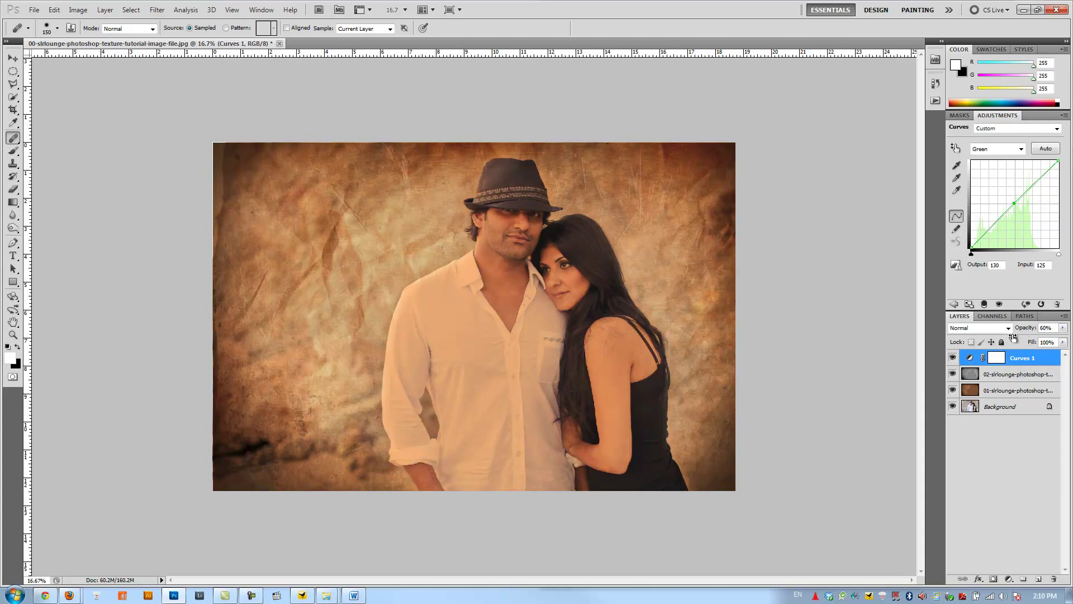
drag(1014, 202, 1013, 204)
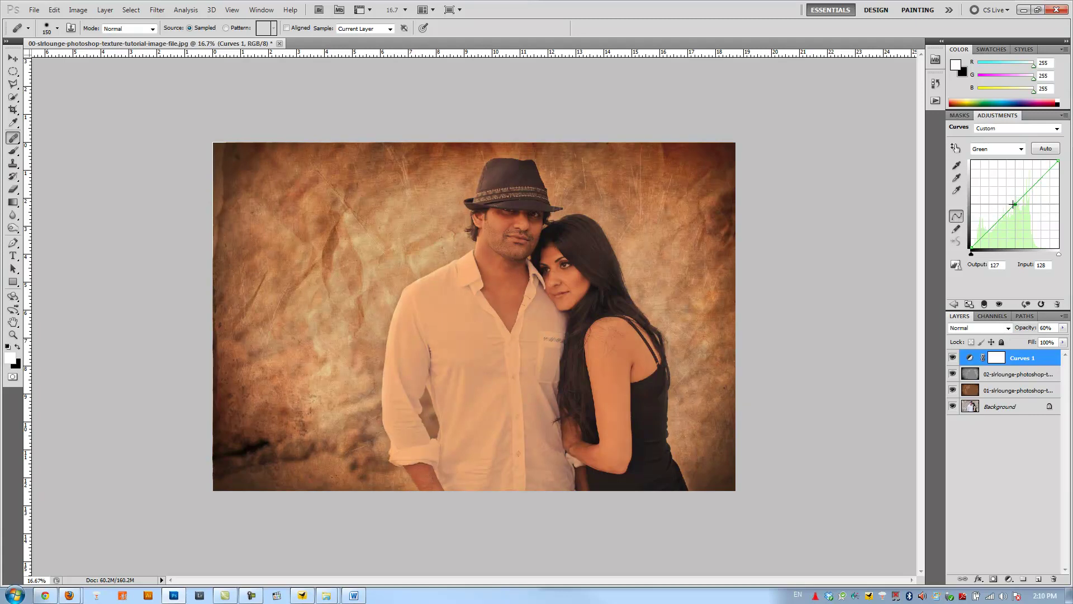
drag(1027, 327, 1020, 327)
click(1003, 353)
key(x)
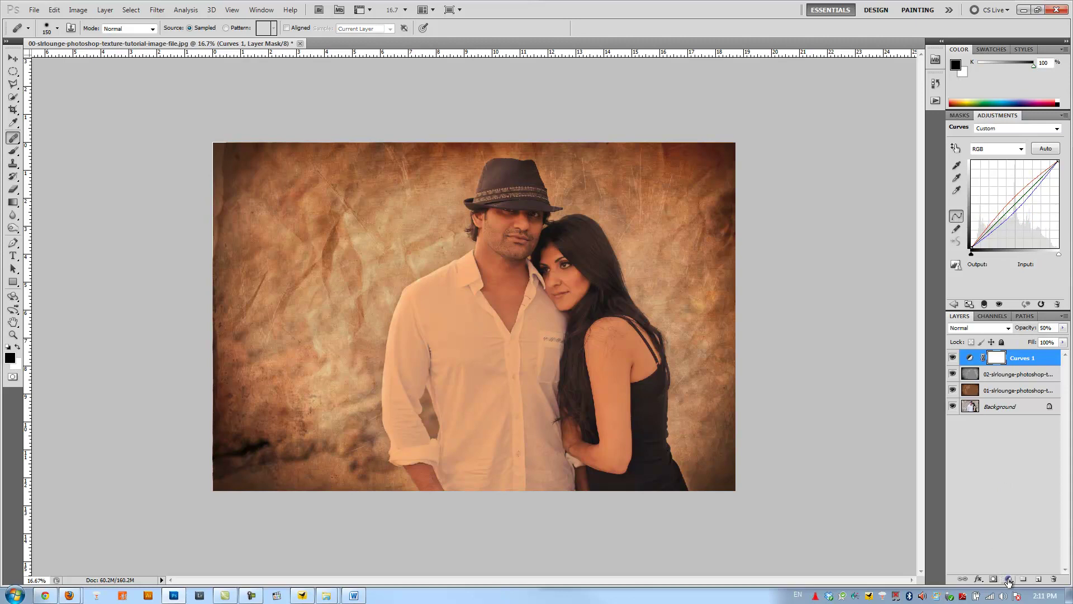
Add a Brightness/Contrast adjustment layer above the Curves layer and lower its contrast to flatten the image.
click(1008, 580)
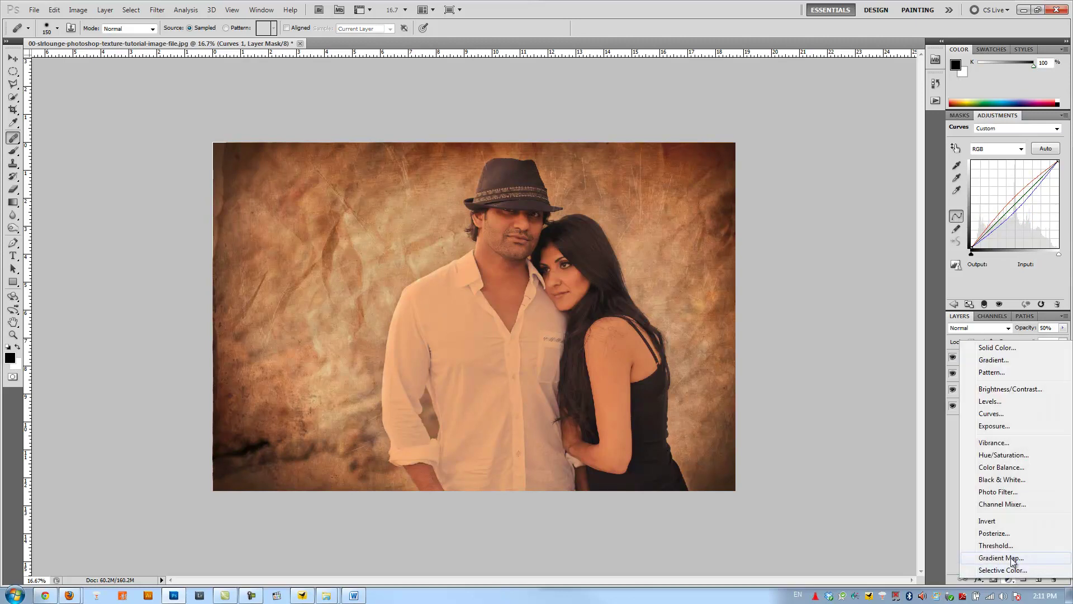
click(1018, 390)
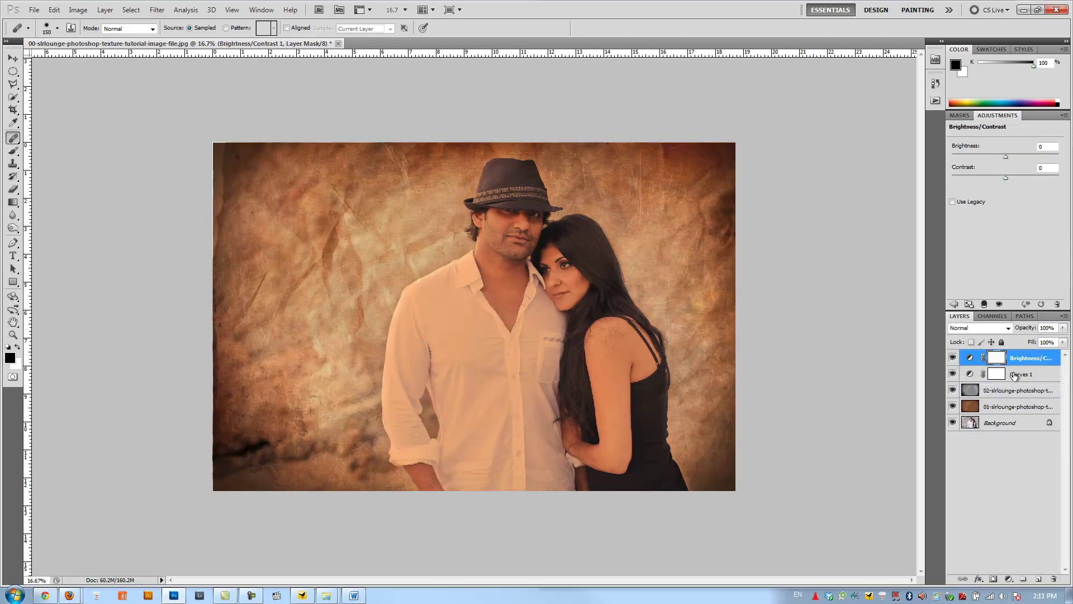
click(976, 176)
drag(971, 177, 975, 177)
Add a Hue/Saturation adjustment layer at the top of the stack and set the master saturation to -26.
click(1009, 579)
click(1006, 459)
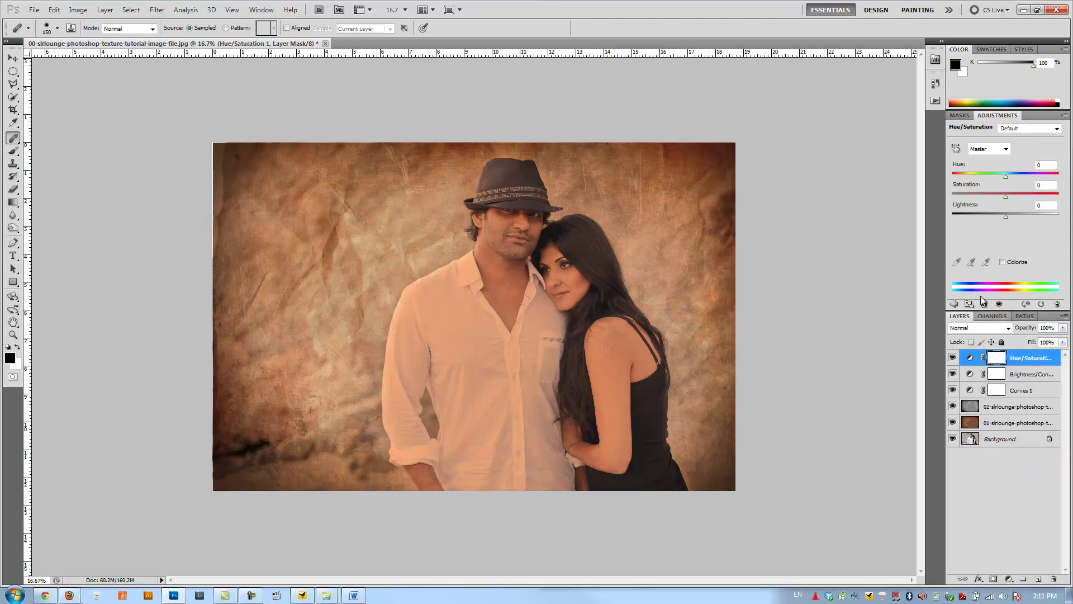
drag(1005, 197, 999, 203)
Add a second Curves adjustment layer and S-curve the red channel, raising the highlights and lowering the shadows to input 62, output 41.
click(1009, 579)
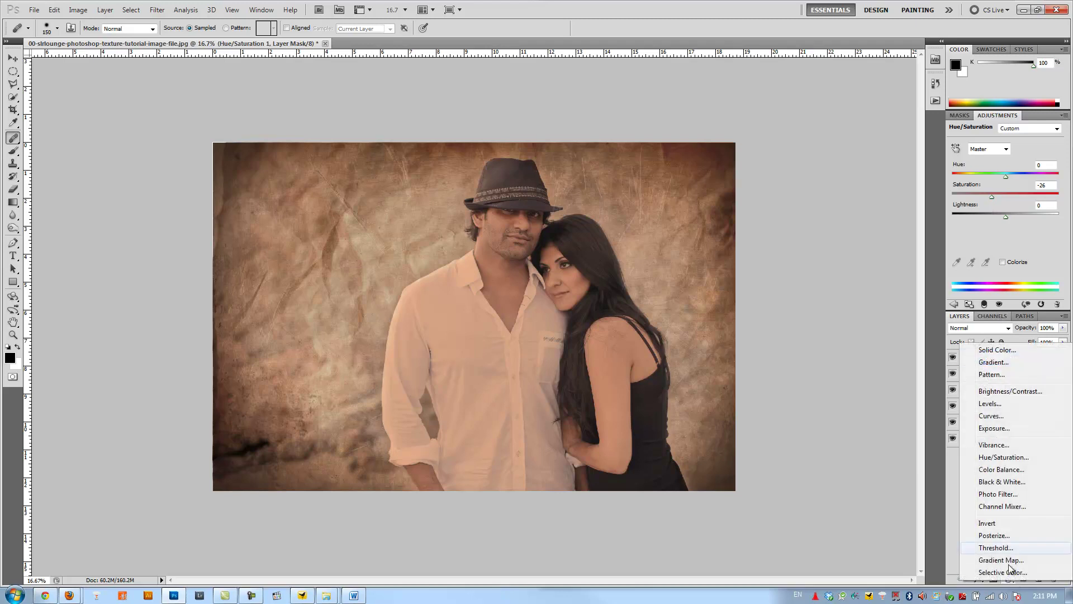
click(1000, 430)
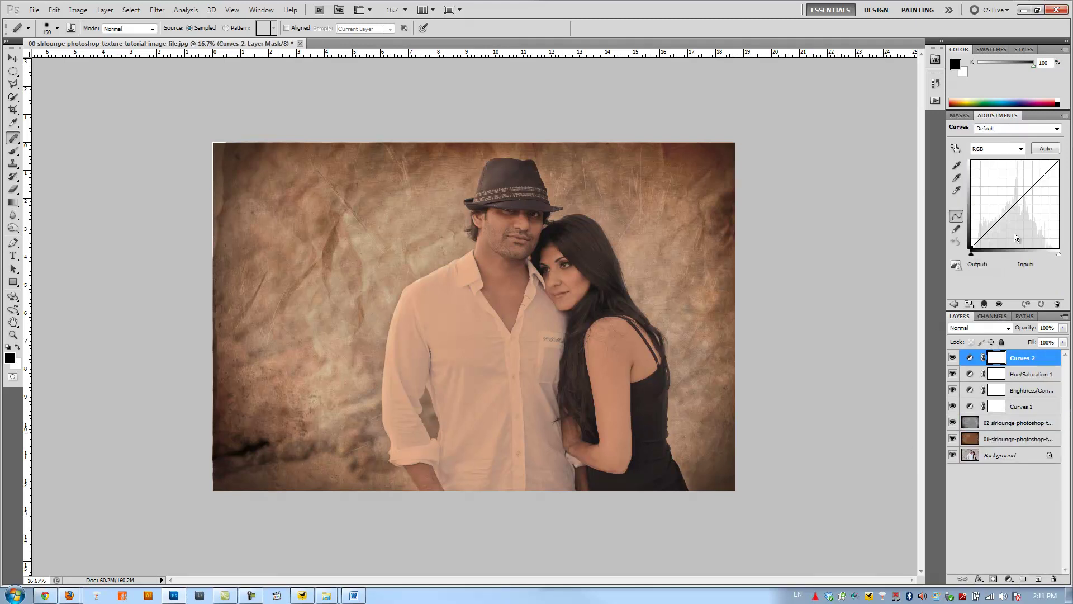
click(1020, 150)
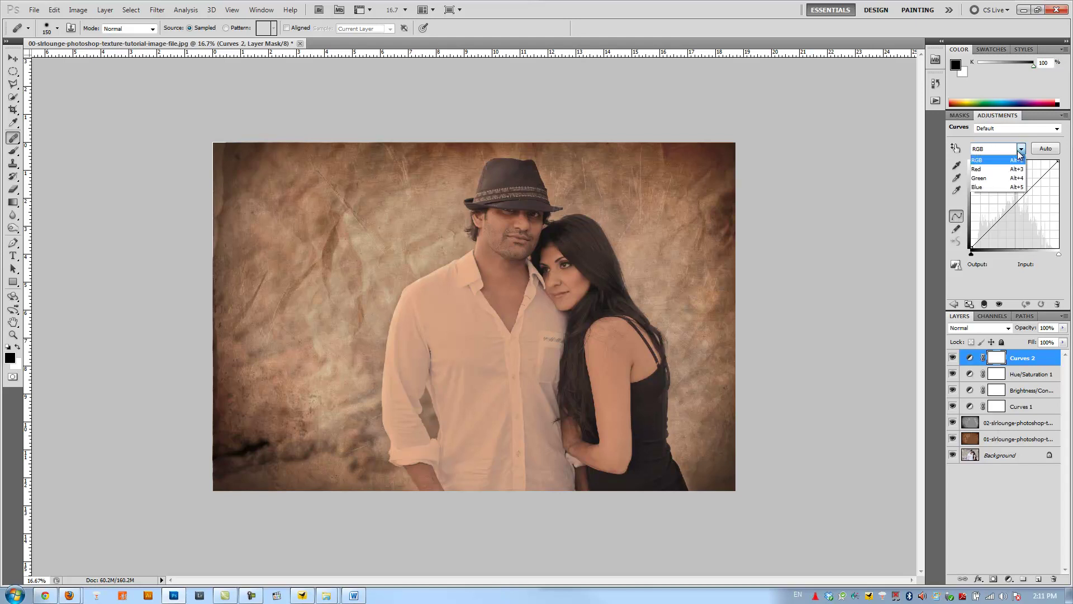
click(1010, 169)
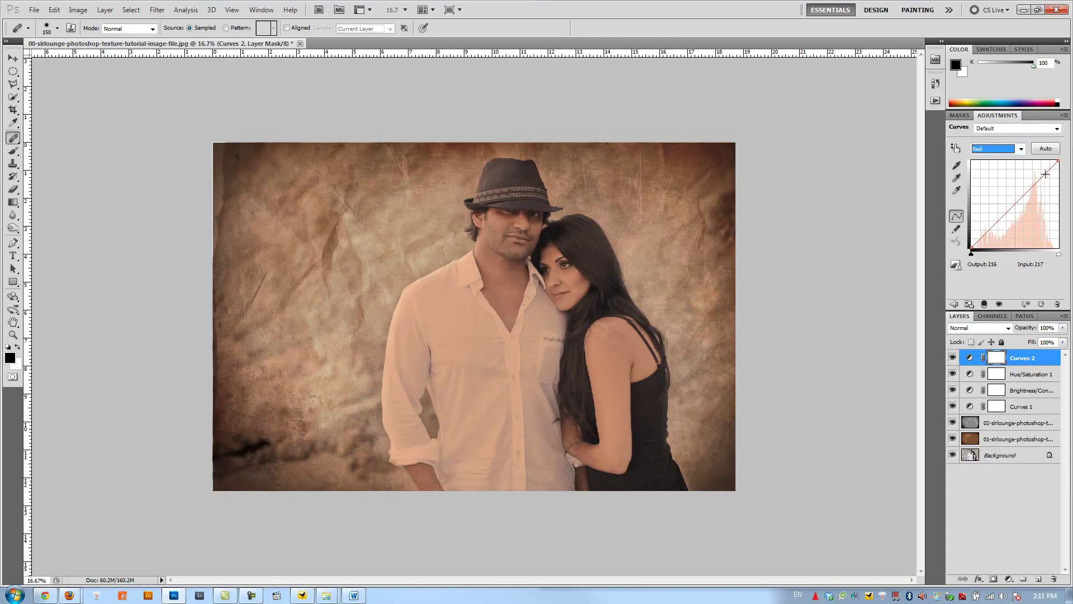
drag(1041, 174, 1035, 176)
drag(990, 224, 992, 233)
Shape the green curve into an S, with highlights at input 196, output 216 and shadows at input 69, output 45.
click(998, 148)
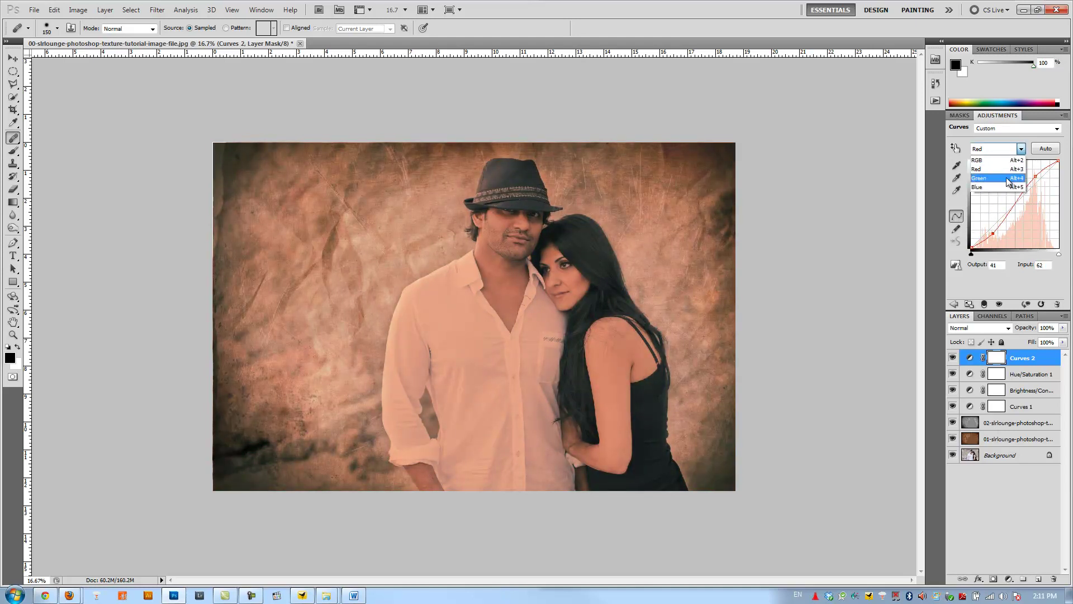
click(1000, 174)
drag(1049, 171, 1039, 174)
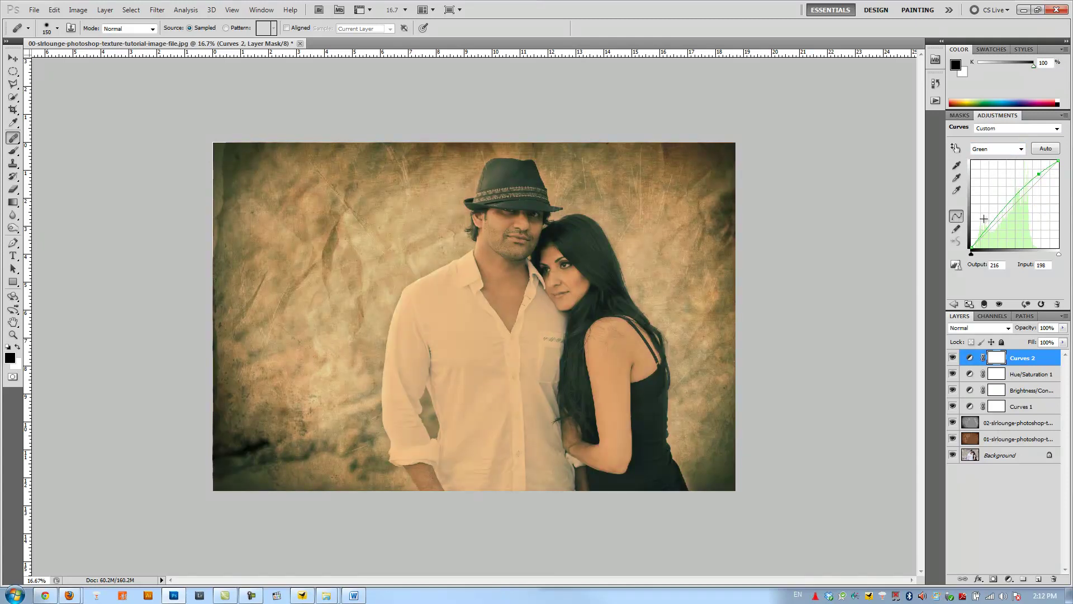
drag(987, 221, 995, 232)
Lower the blue curve's highlights to input 207, output 193 and raise its shadows to input 53, output 71.
click(1020, 149)
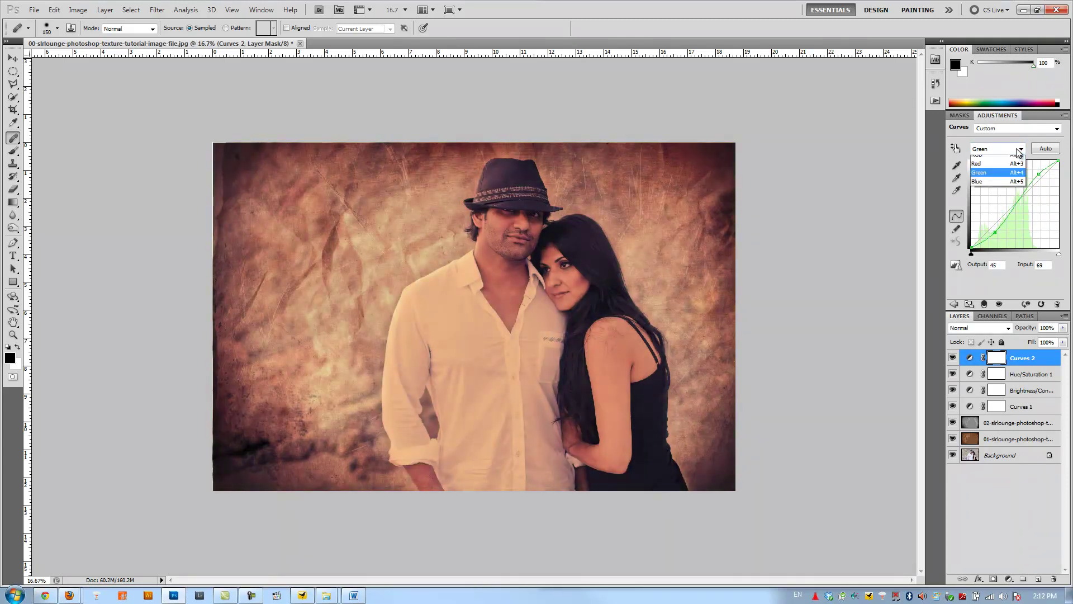
click(1003, 187)
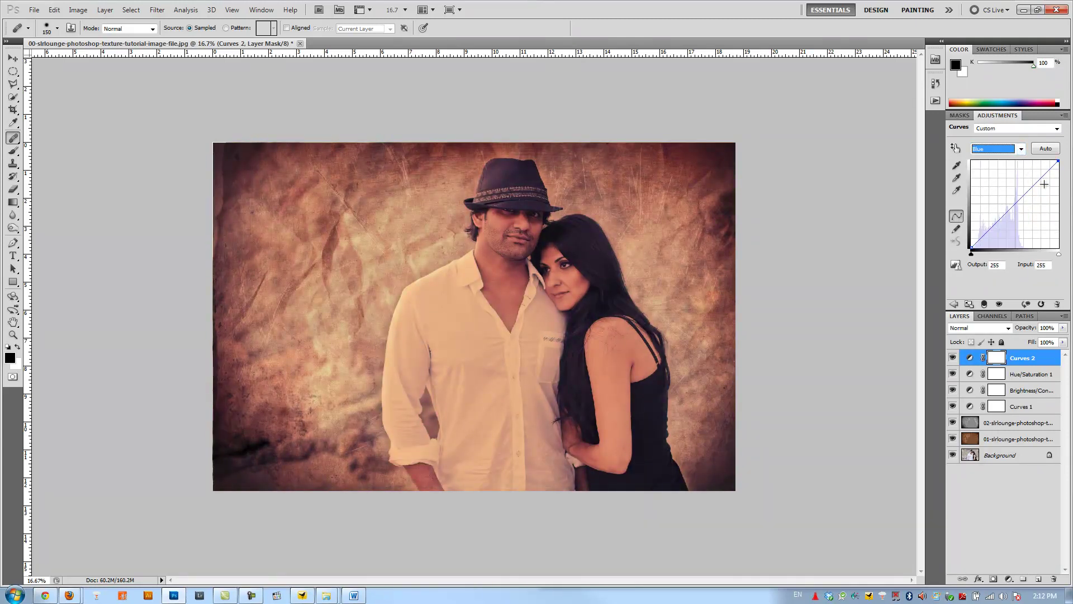
click(1044, 184)
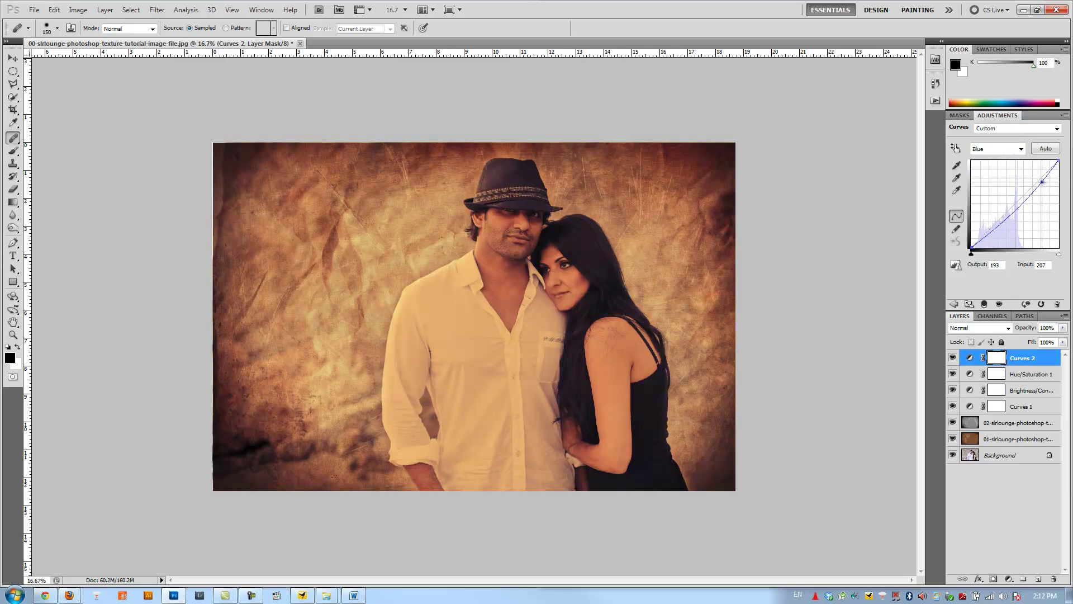
click(990, 221)
drag(990, 222, 990, 223)
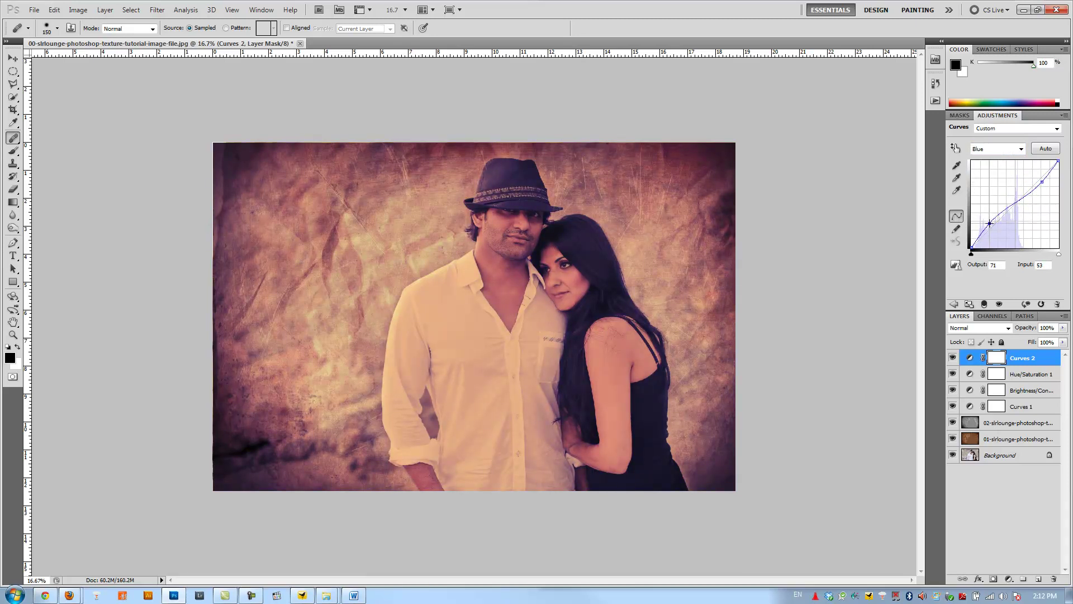
Reduce the second Curves layer's opacity to 48%.
click(1011, 360)
drag(1034, 330, 1026, 333)
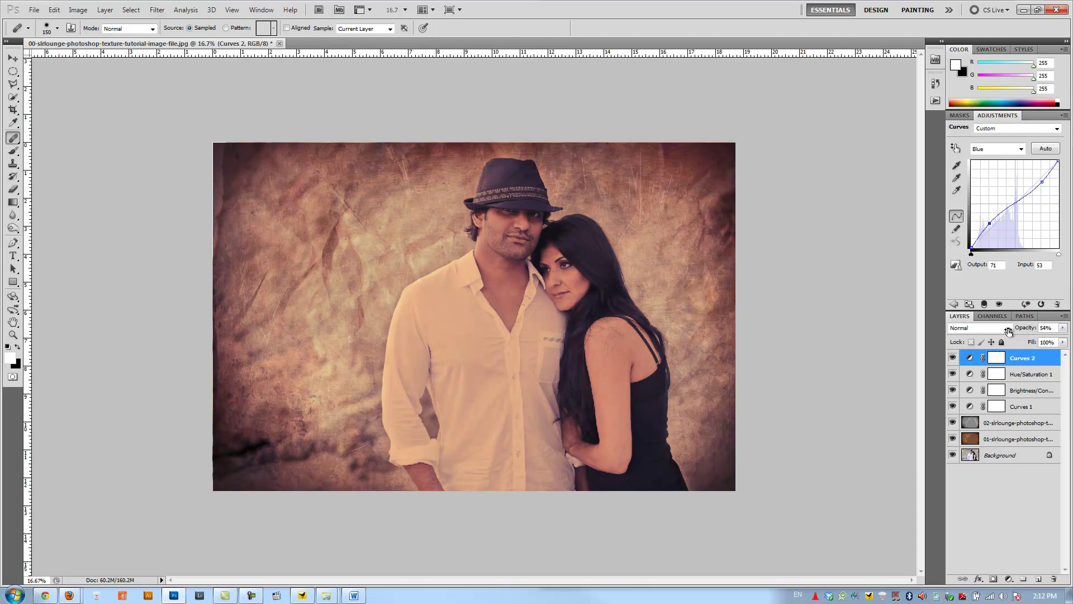
drag(1007, 331, 1006, 332)
drag(1007, 332, 1004, 332)
Add a Levels adjustment layer on top with input black point 11, midtone 0.92 and white point 240.
click(1009, 579)
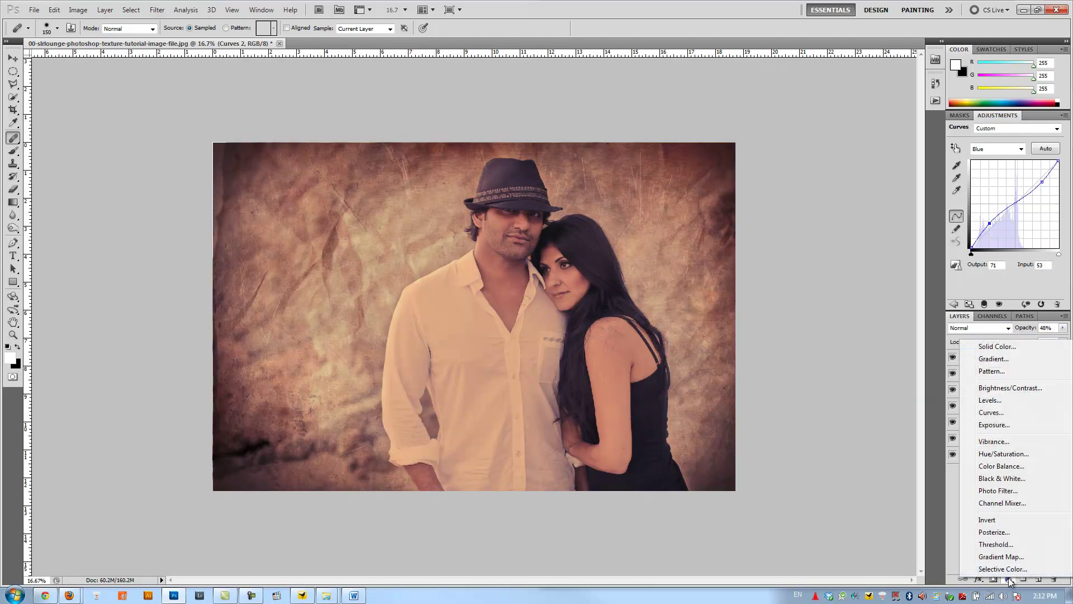
click(1027, 400)
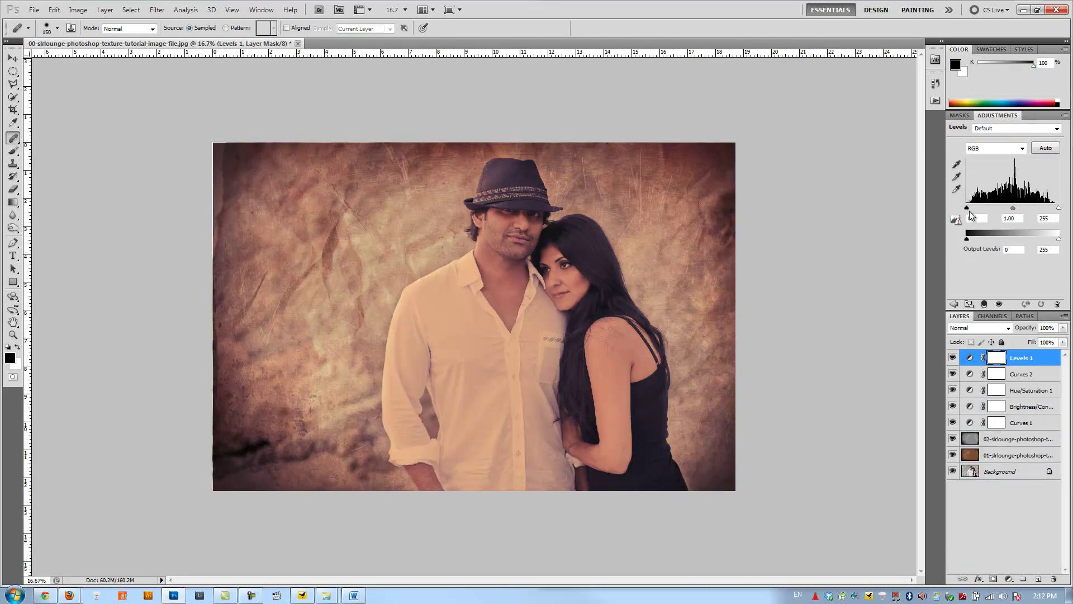
drag(967, 211, 970, 211)
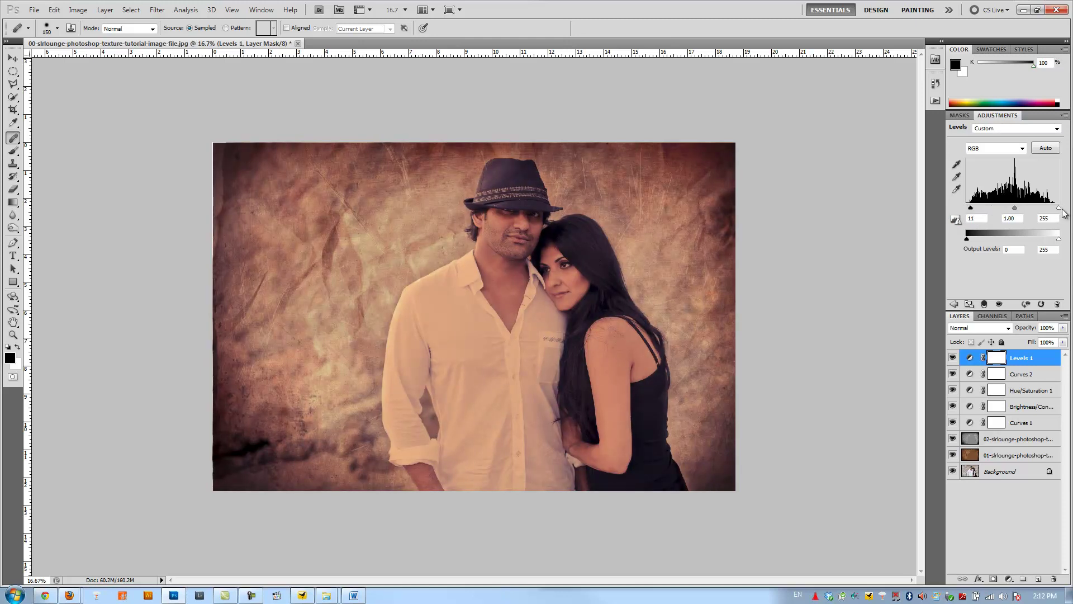
drag(1059, 207, 1057, 208)
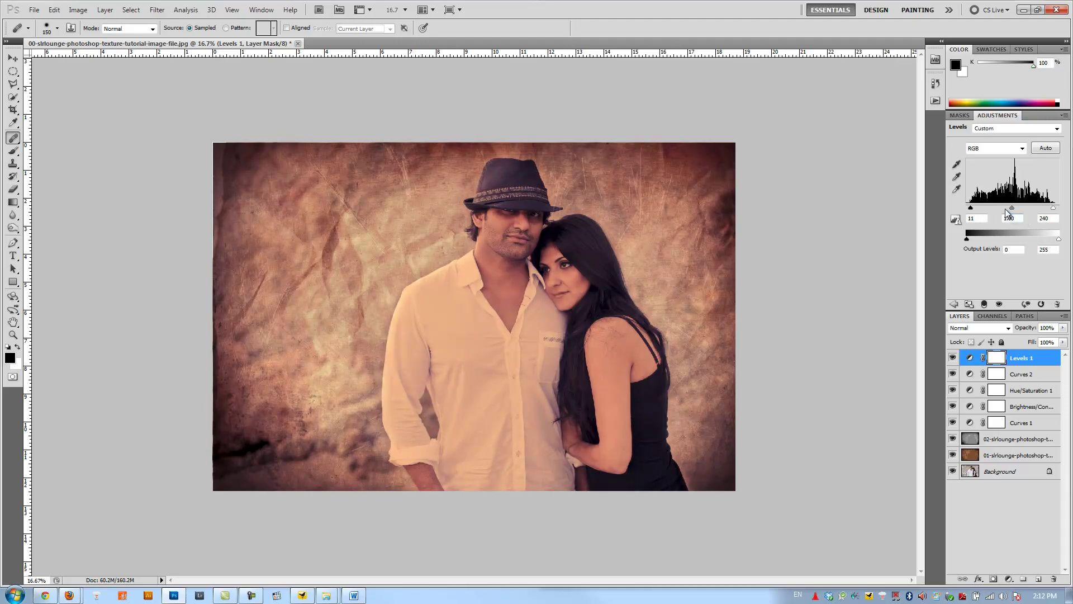
drag(1012, 210, 1014, 210)
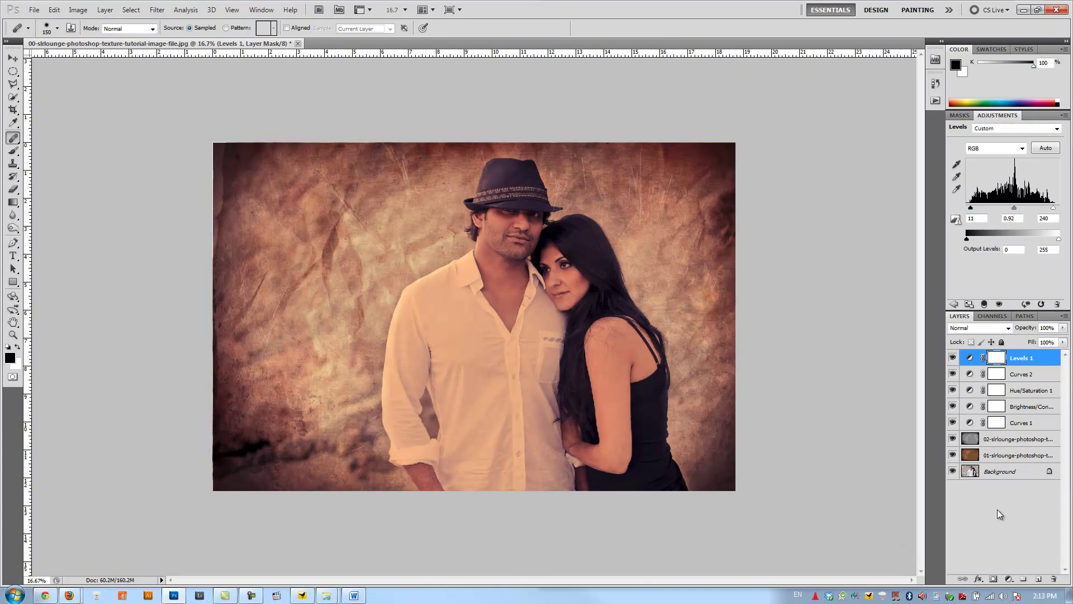
Sharpen the Background layer with Unsharp Mask, adjusting the amount while previewing the man's eye.
click(989, 473)
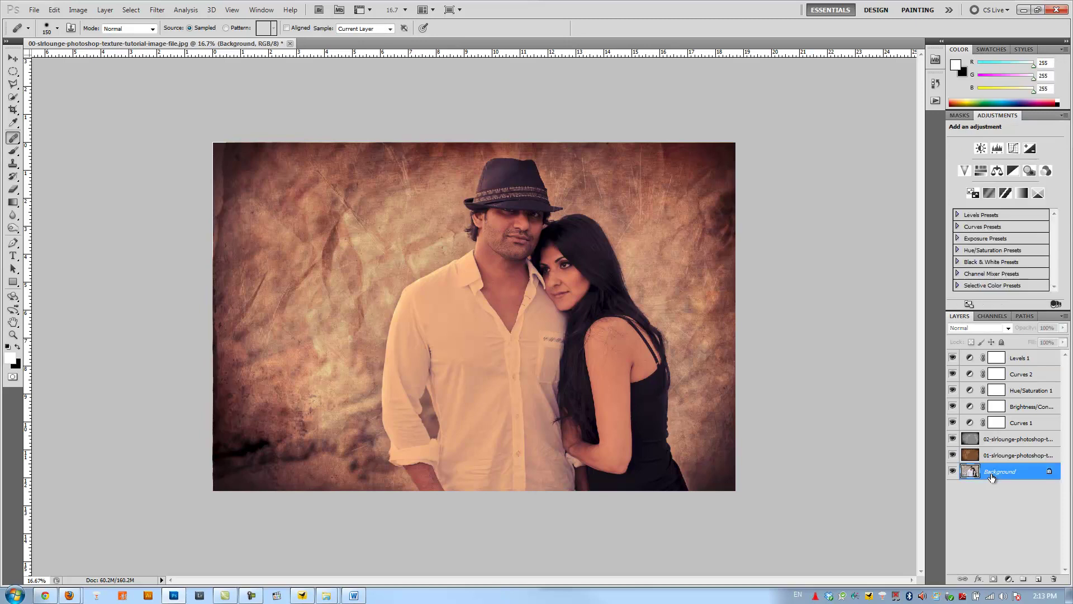
click(162, 11)
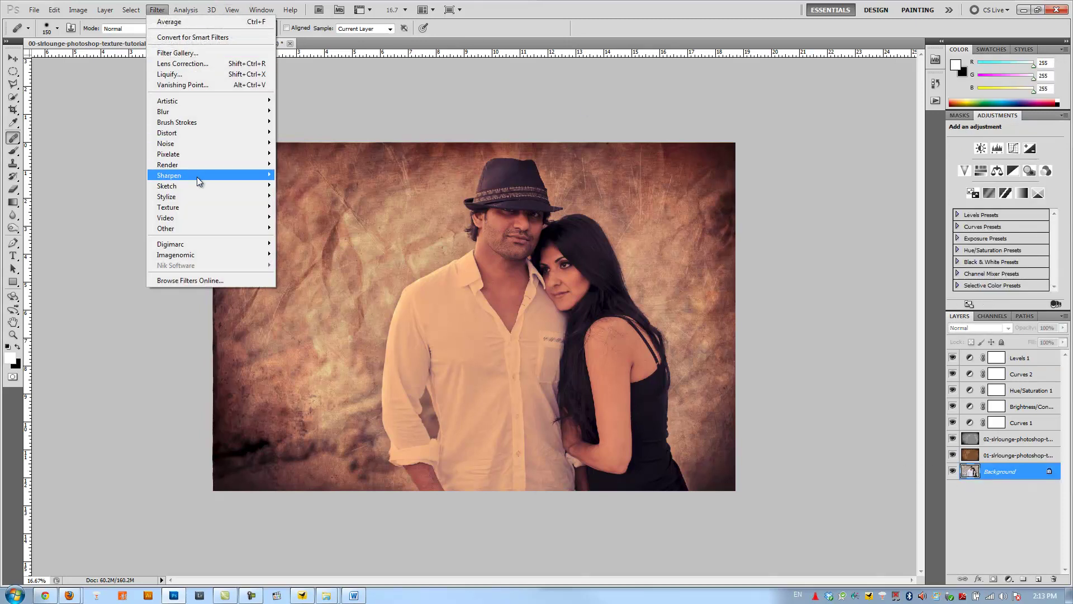
mouse_move(223, 177)
click(314, 217)
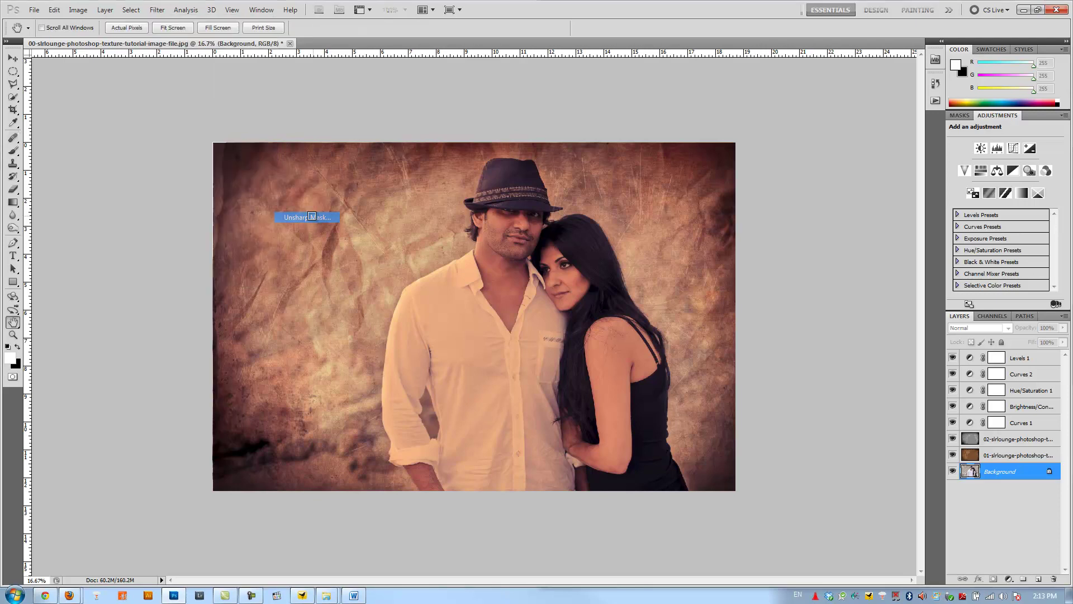
drag(132, 163, 275, 191)
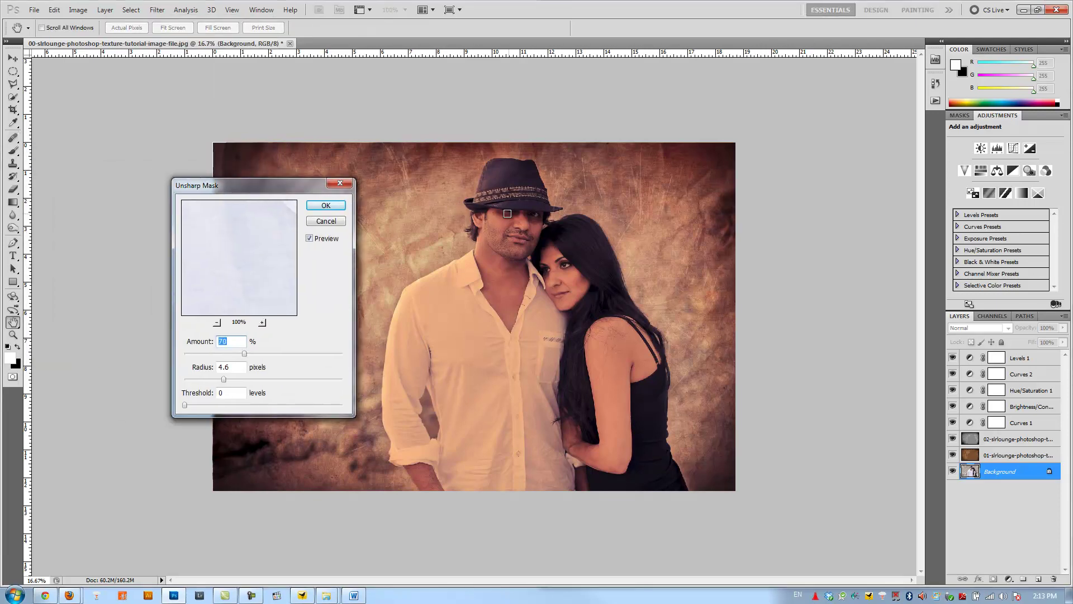
click(510, 213)
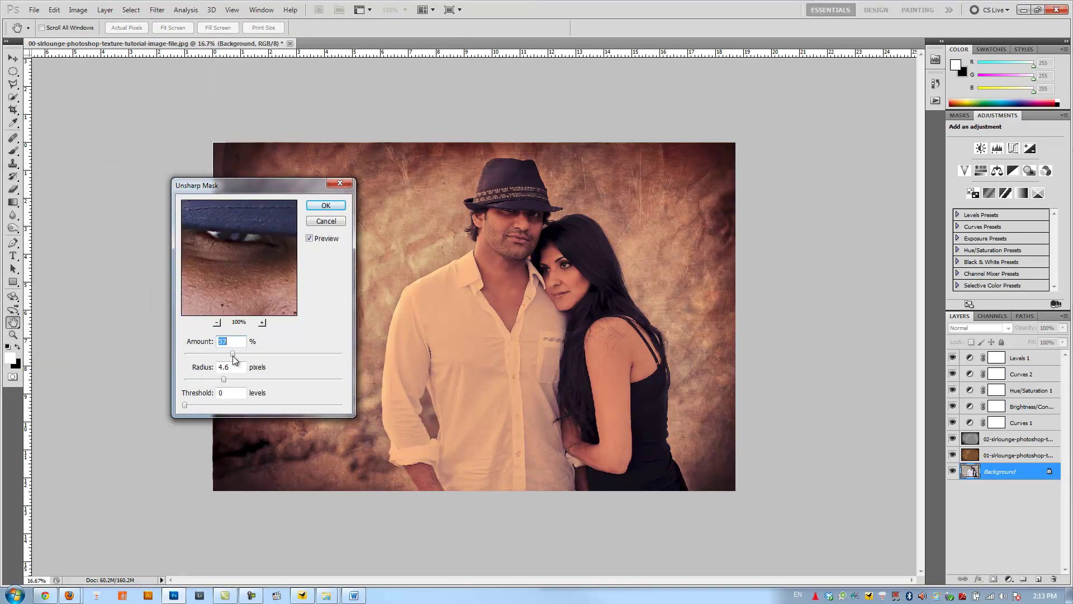
drag(242, 378, 253, 357)
click(332, 207)
key(j)
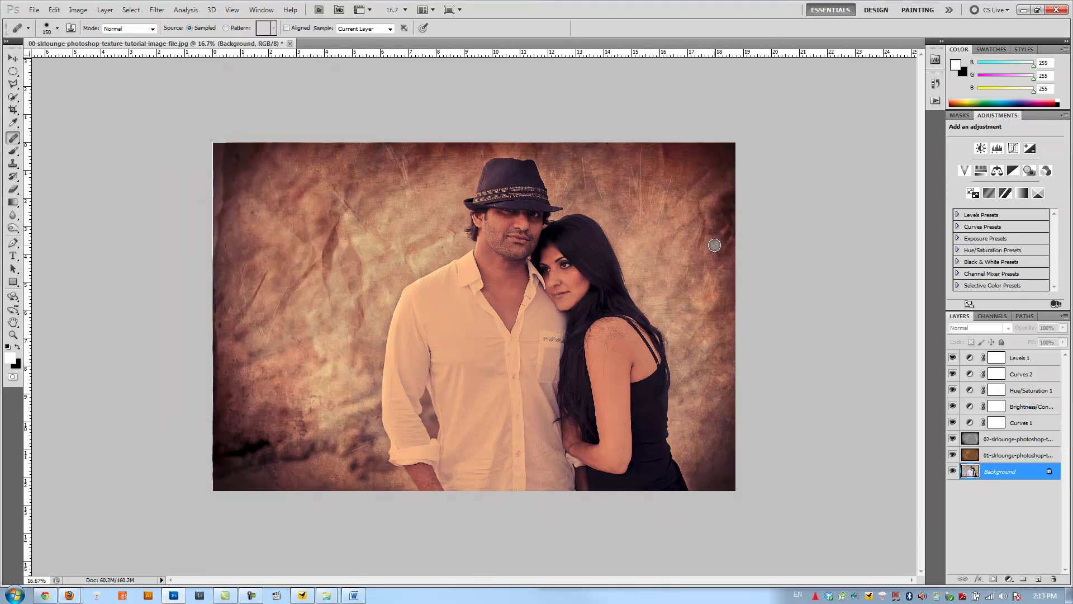